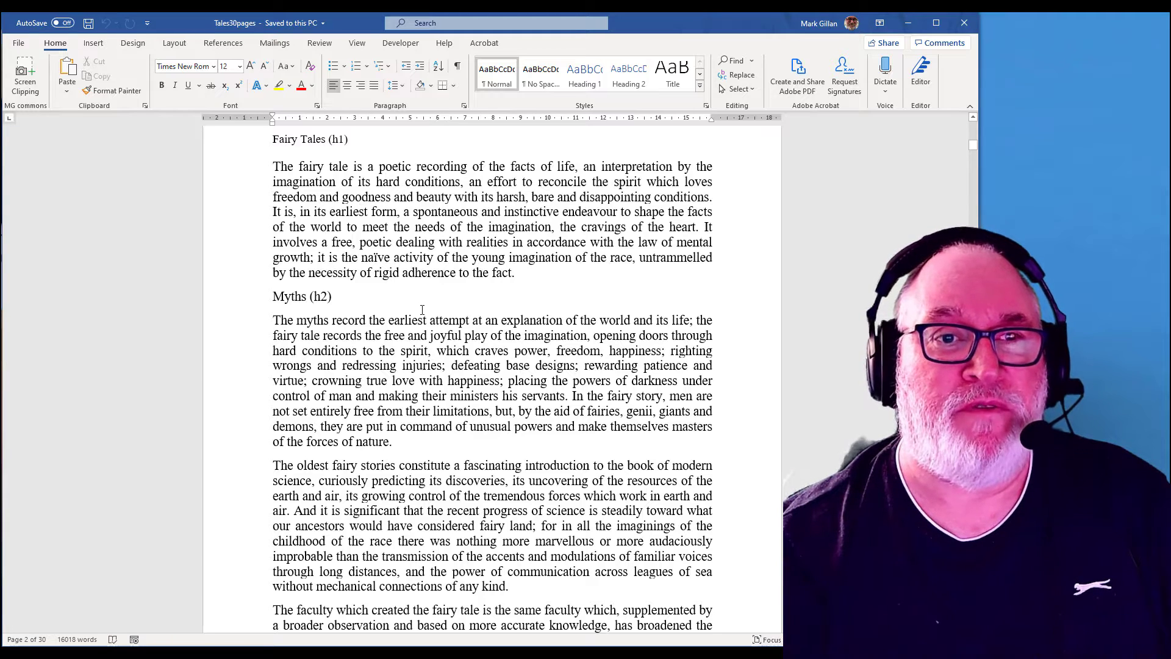
Step: Enclose "men are not set entirely free from their limitations" in the Myths paragraph in quotation marks
scroll(427, 316, "down", 2)
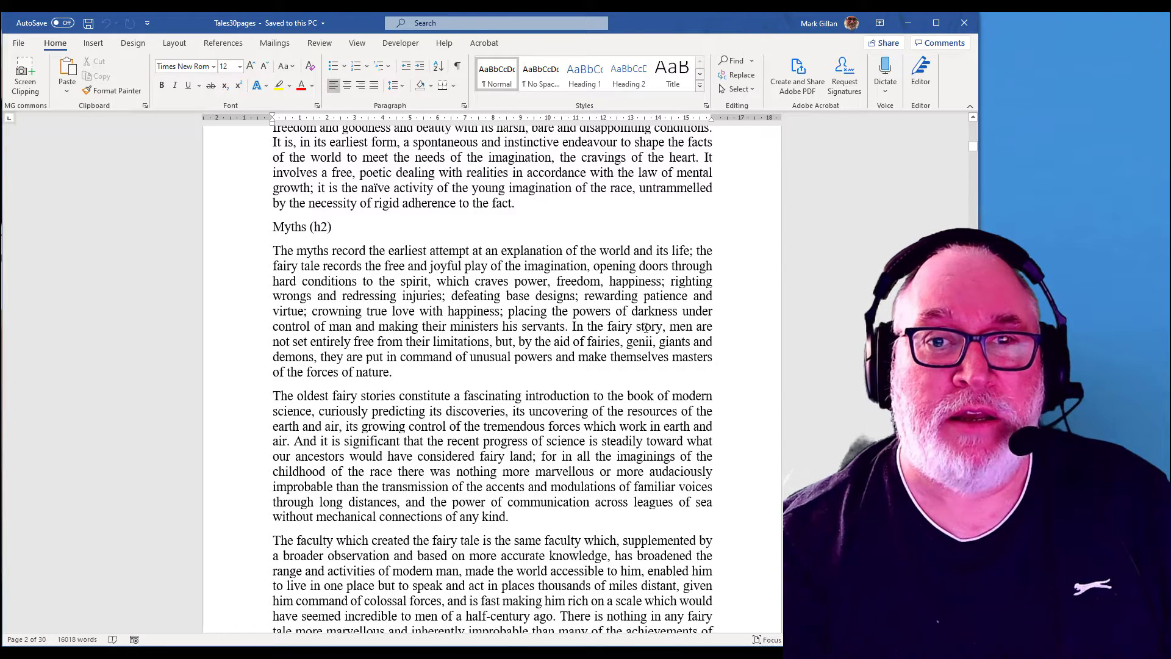
left_click_drag(618, 349, 494, 346)
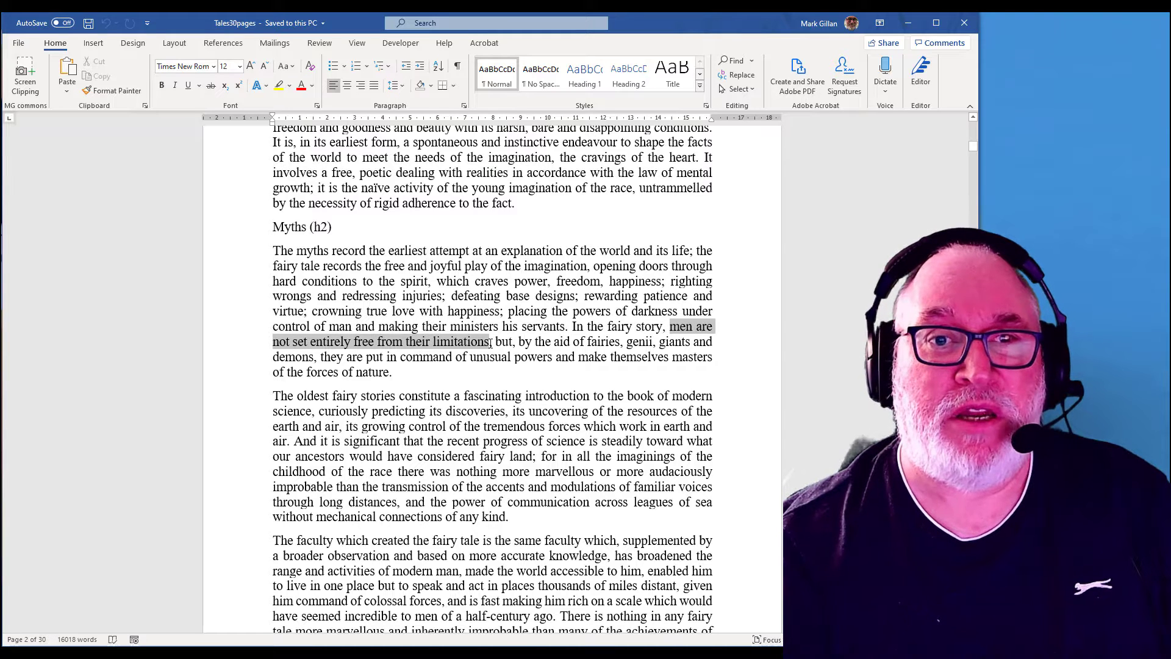
left_click(669, 329)
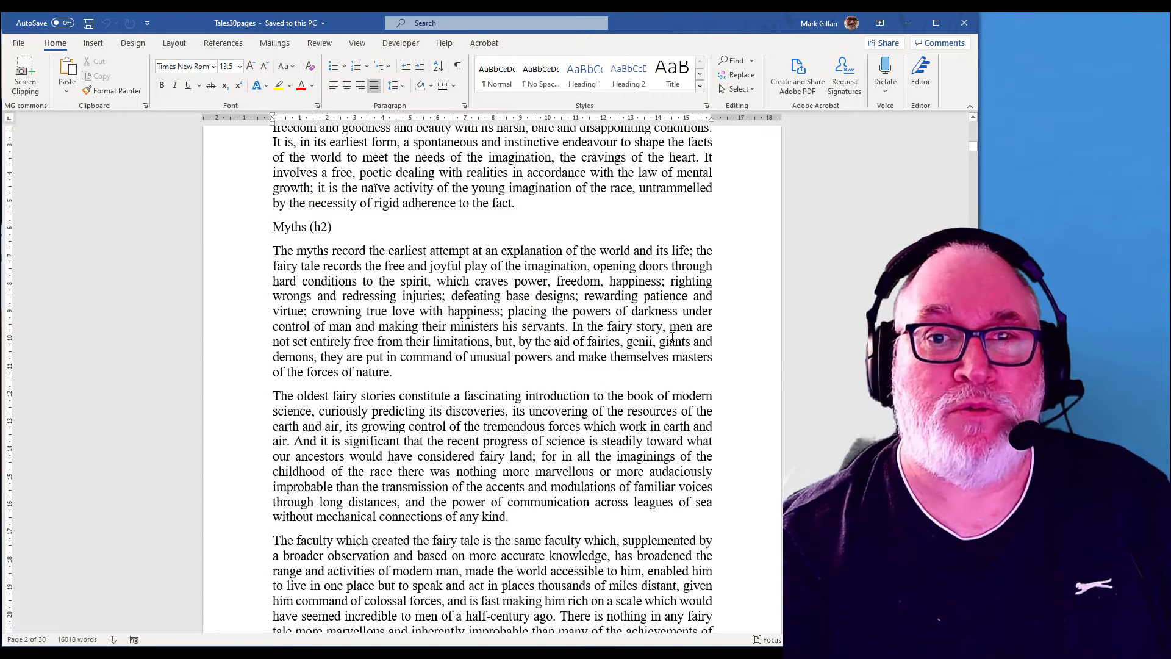
type("\"")
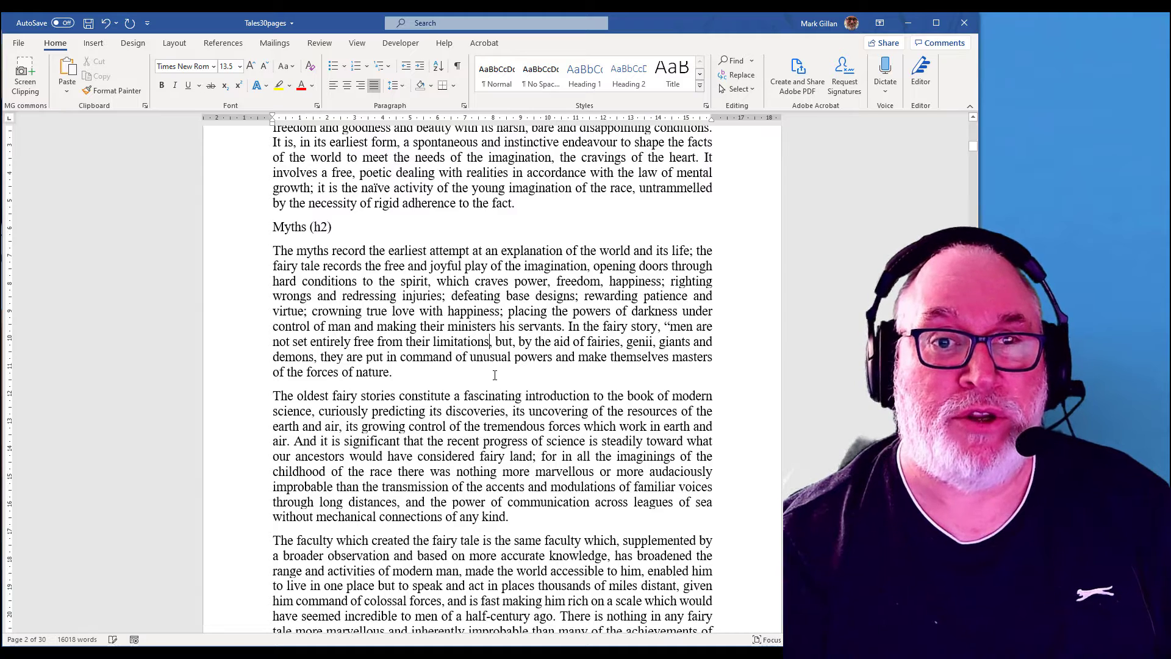
left_click(495, 342)
type("\"")
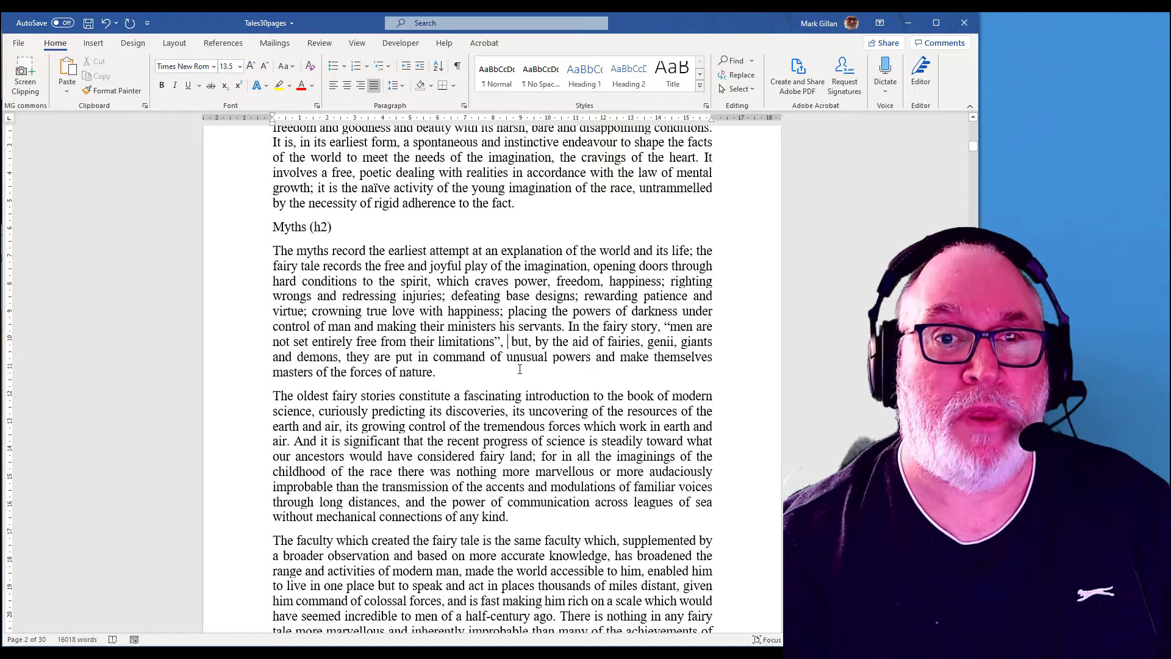
Step: Set the document's citation style to Harvard - Anglia
left_click(224, 50)
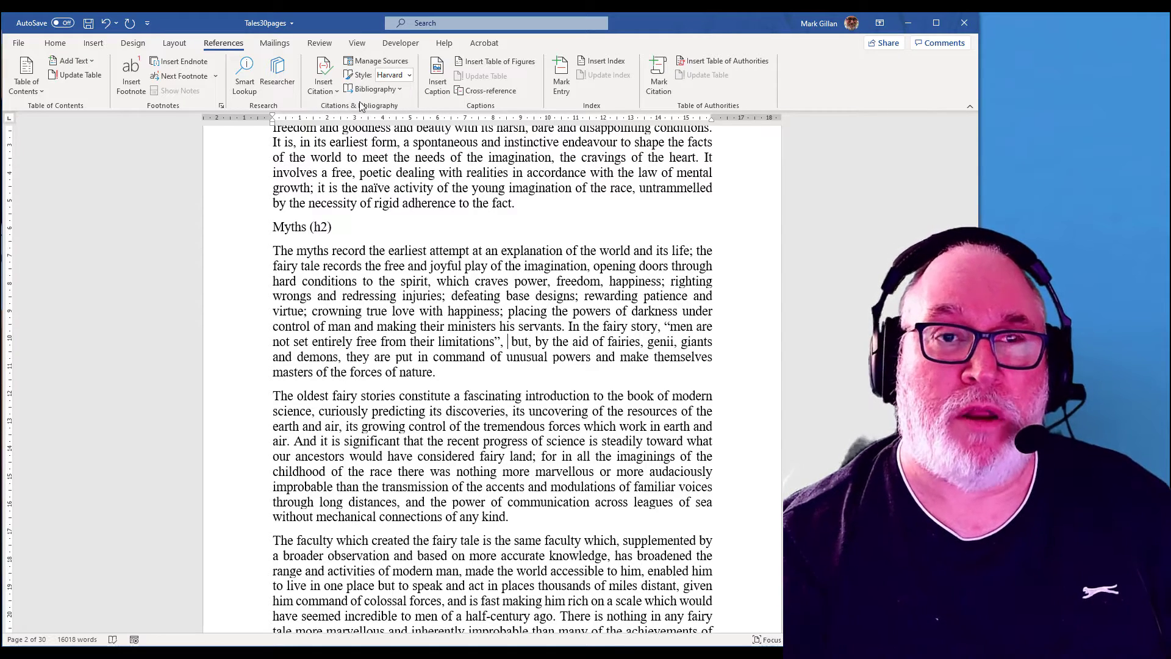
left_click(409, 75)
left_click(408, 91)
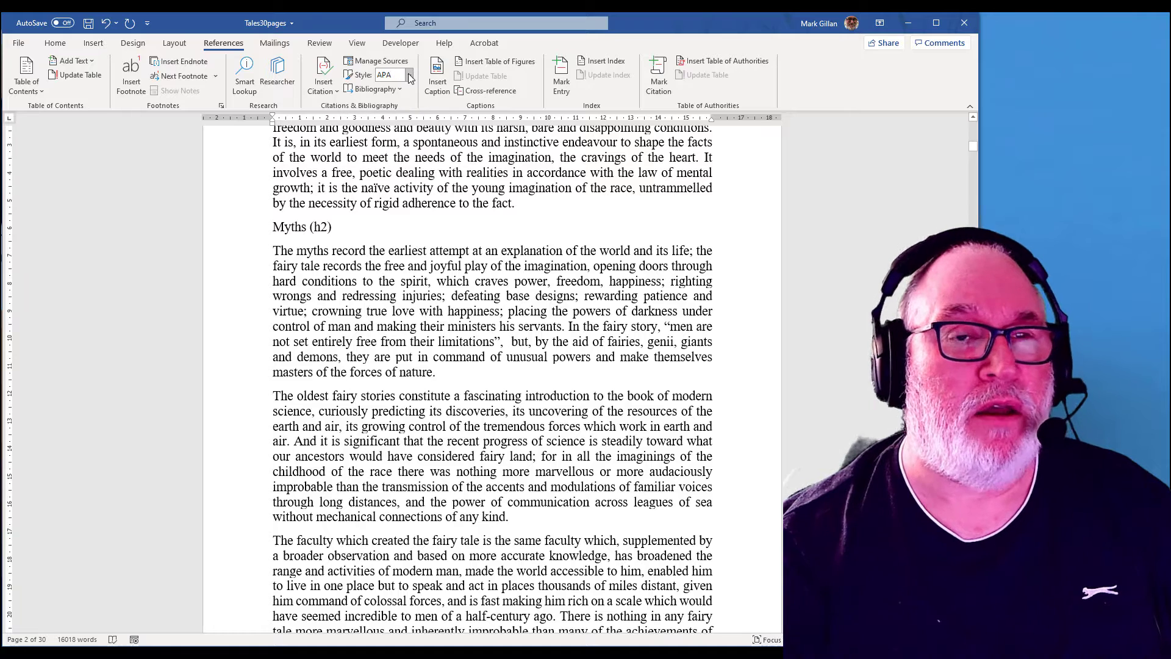
left_click(409, 74)
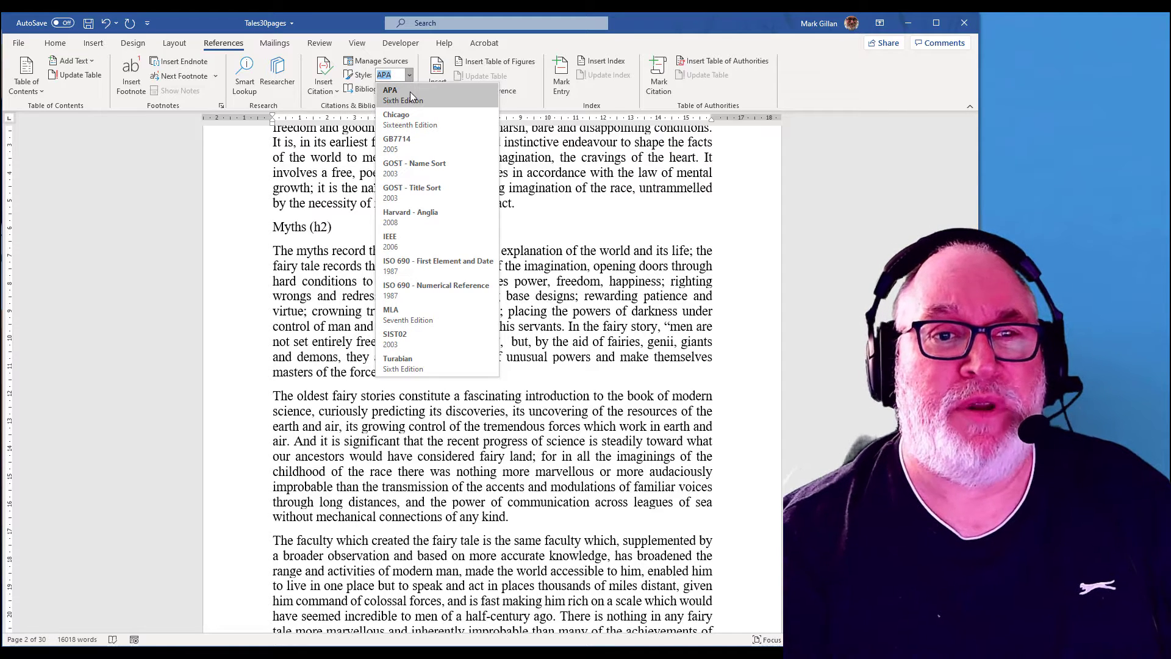
left_click(427, 226)
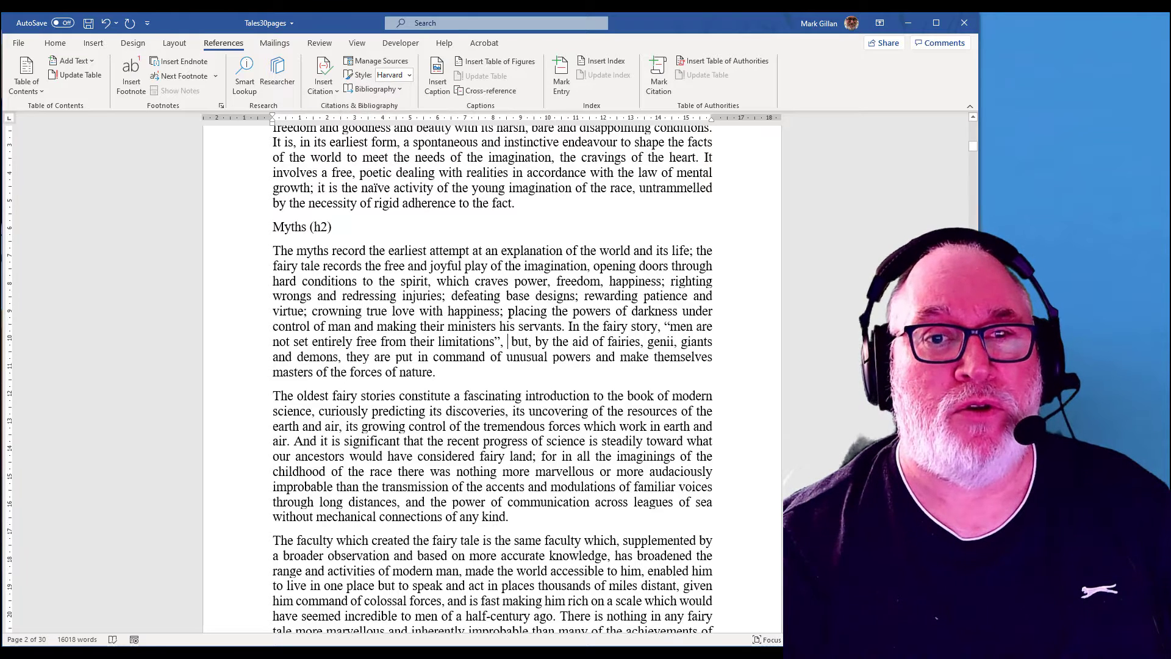
Step: Insert a citation with a new Book source at the quote and enter the author's name
left_click(328, 91)
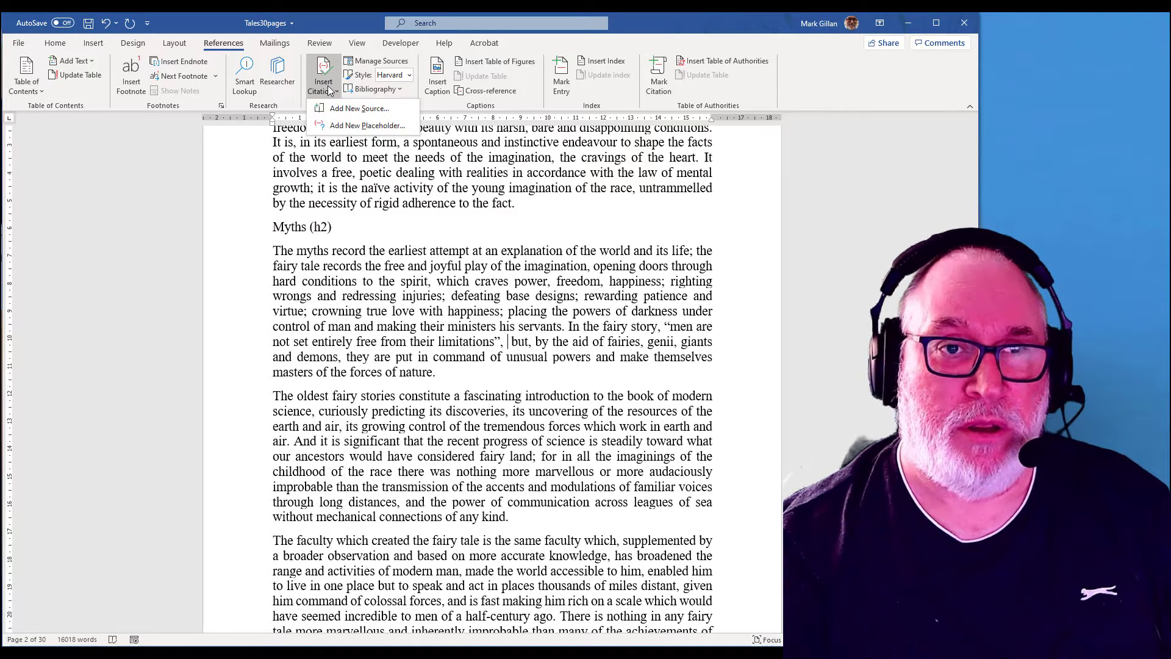
left_click(357, 109)
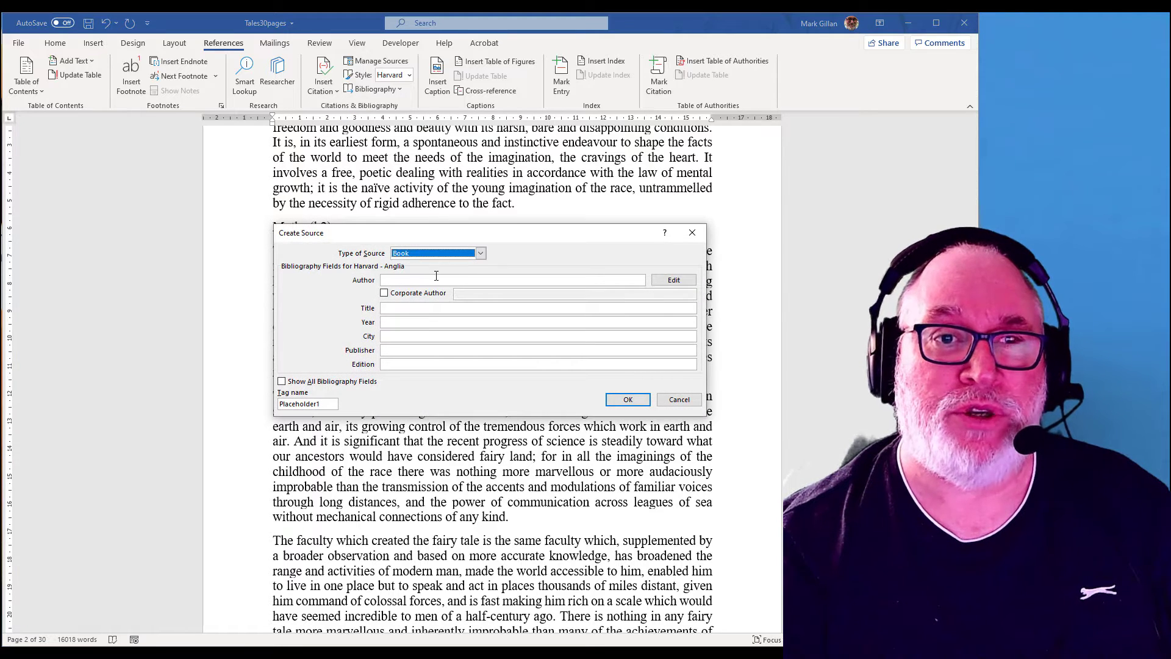
left_click(481, 253)
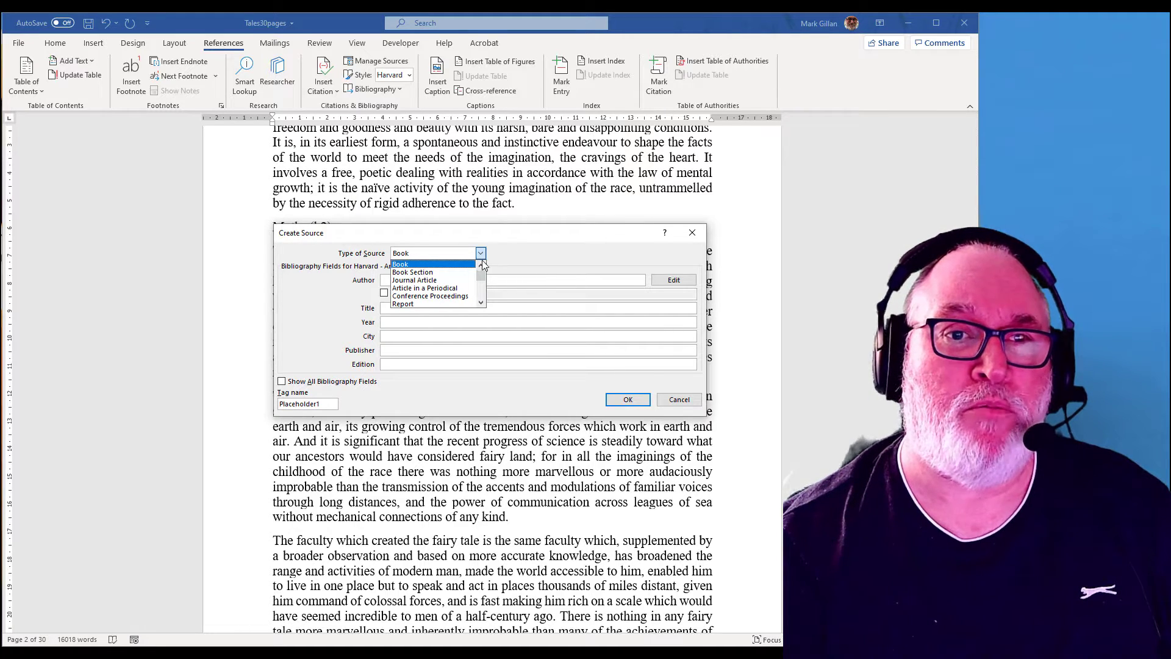
mouse_move(483, 278)
left_mouse_down()
mouse_move(482, 290)
mouse_move(481, 272)
left_mouse_up()
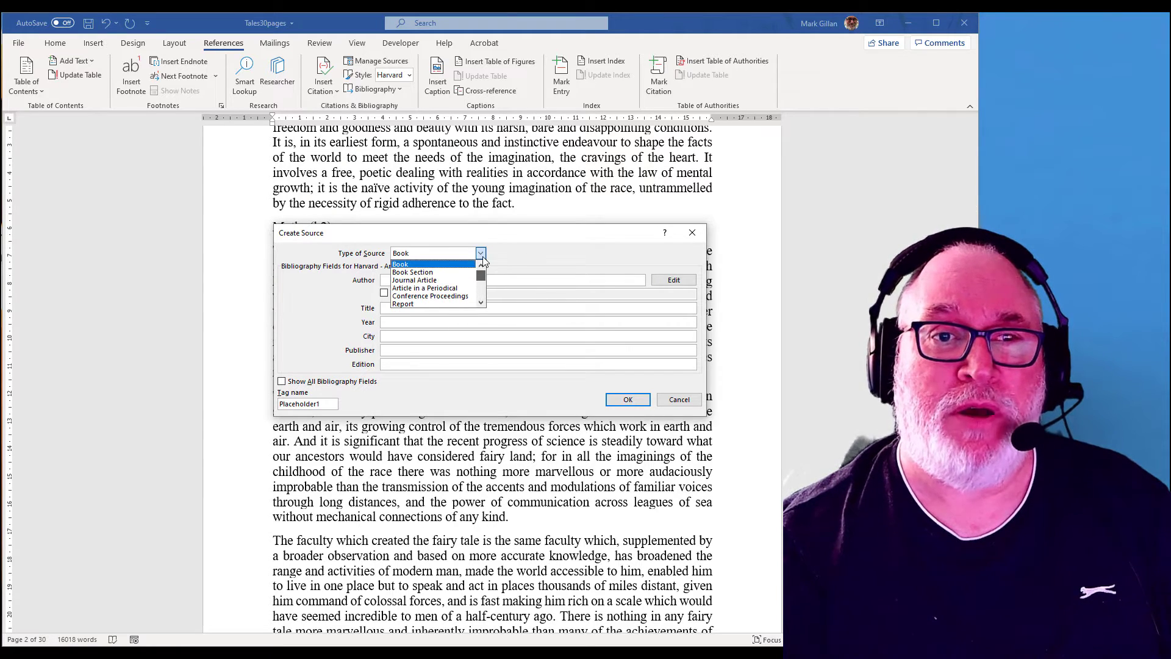
left_click(436, 265)
left_click(397, 279)
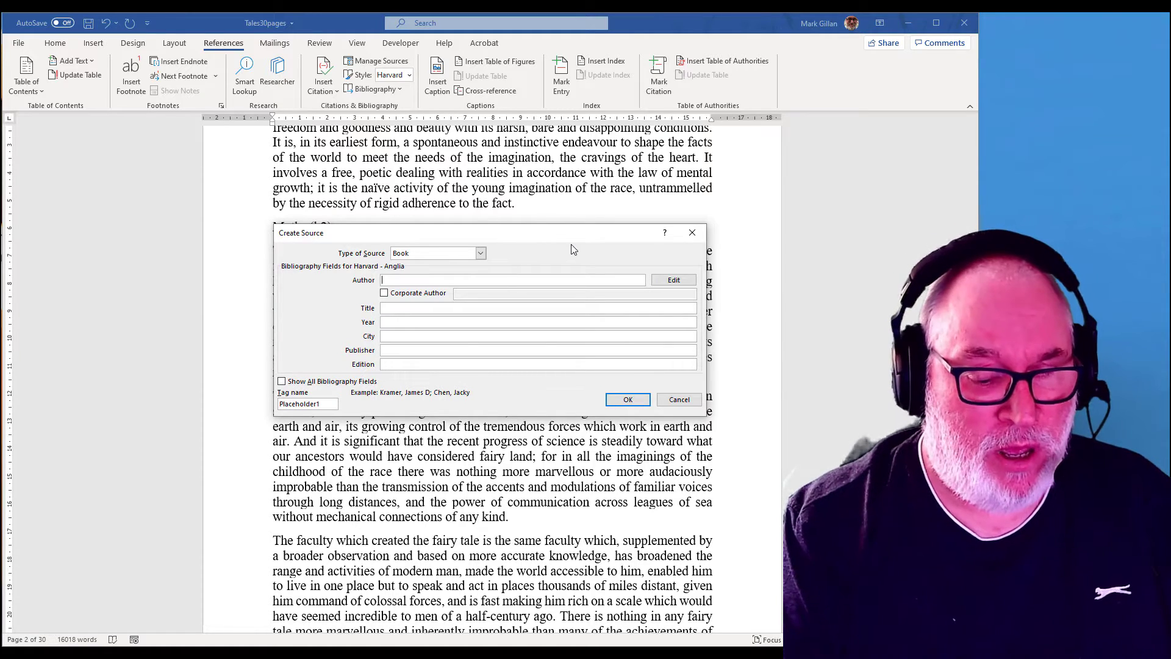
type("Ellen Mary Jane")
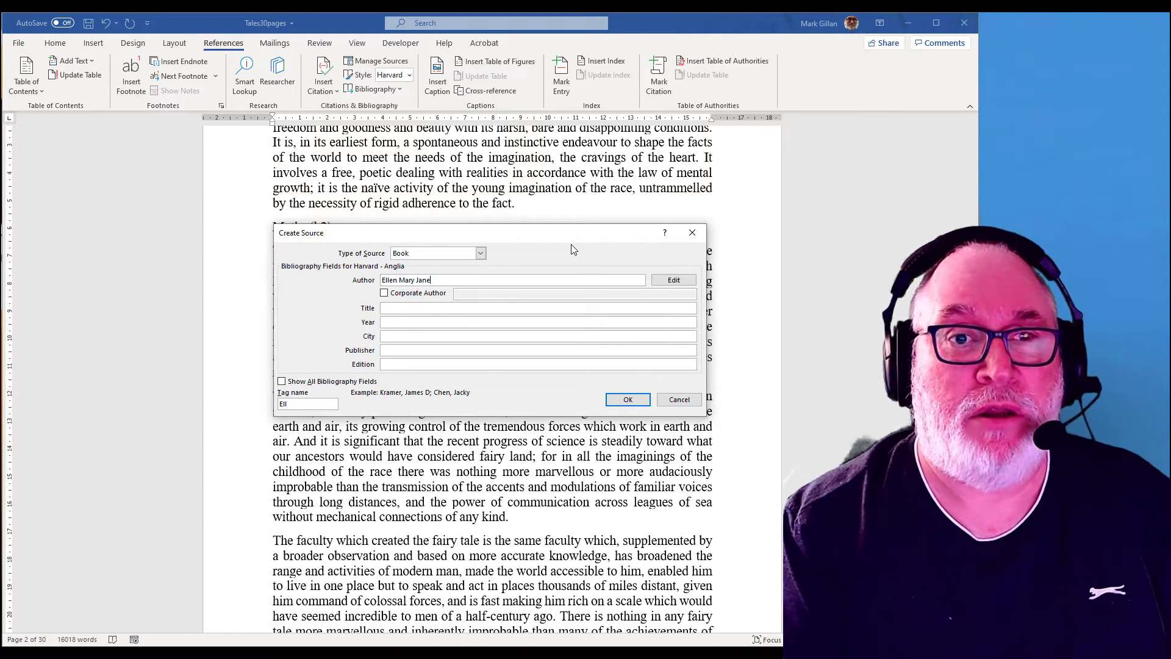
Step: Enter the source title Fairy Tales and Stories
left_click(415, 308)
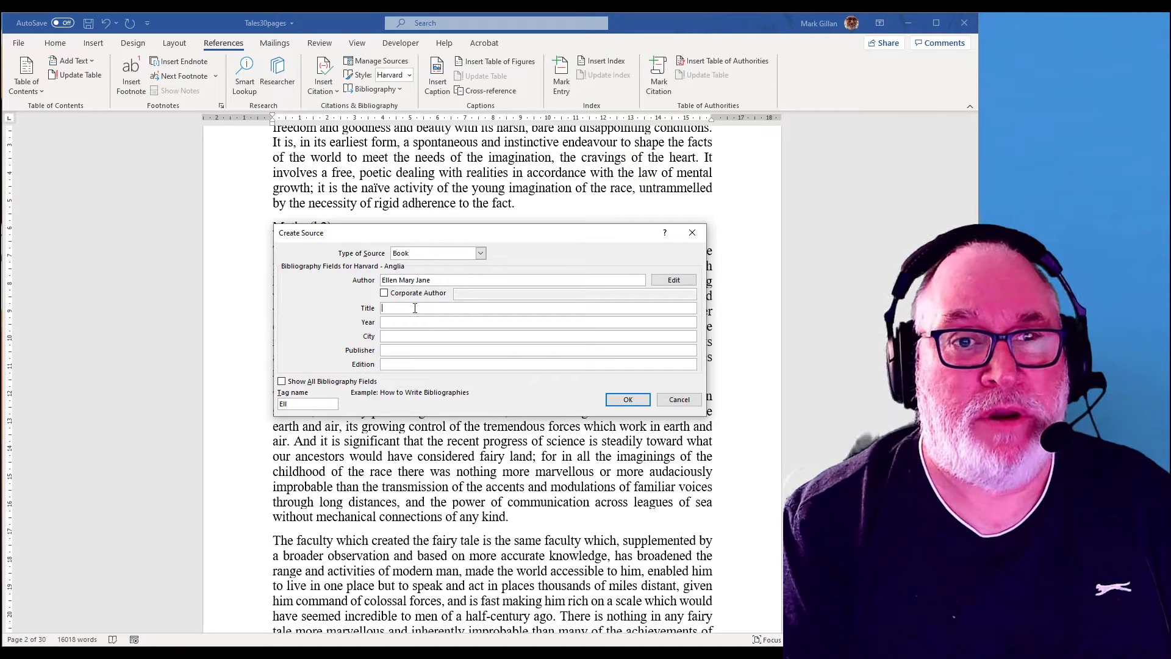
type("Faity")
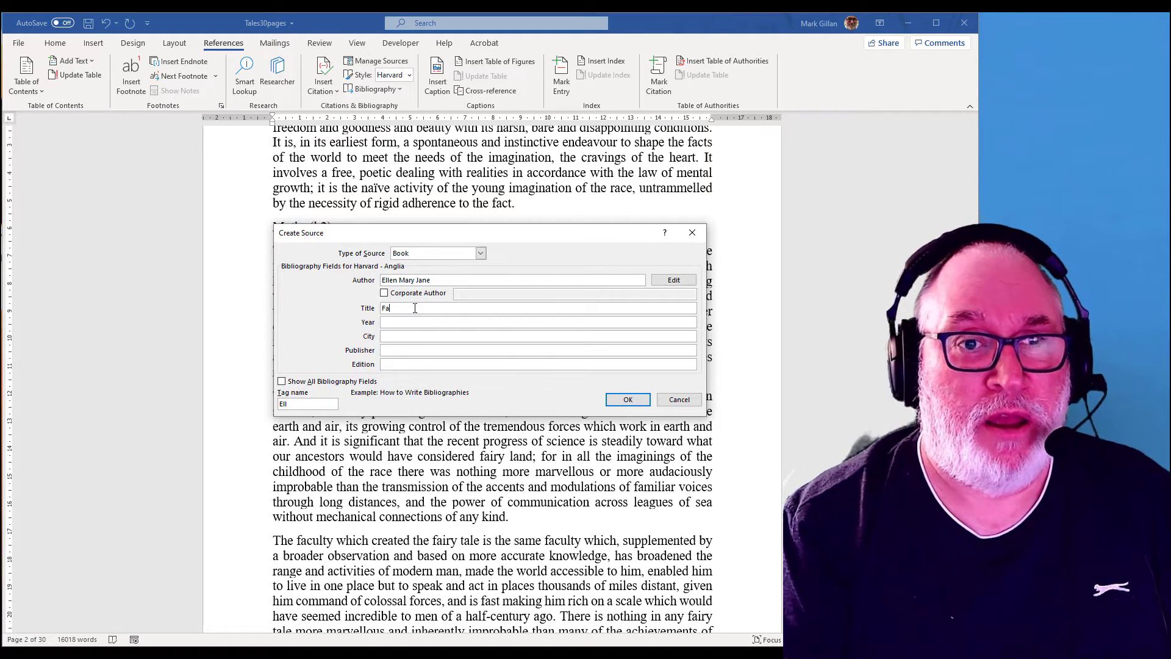
key("BackSpace")
key("BackSpace")
type("ry T")
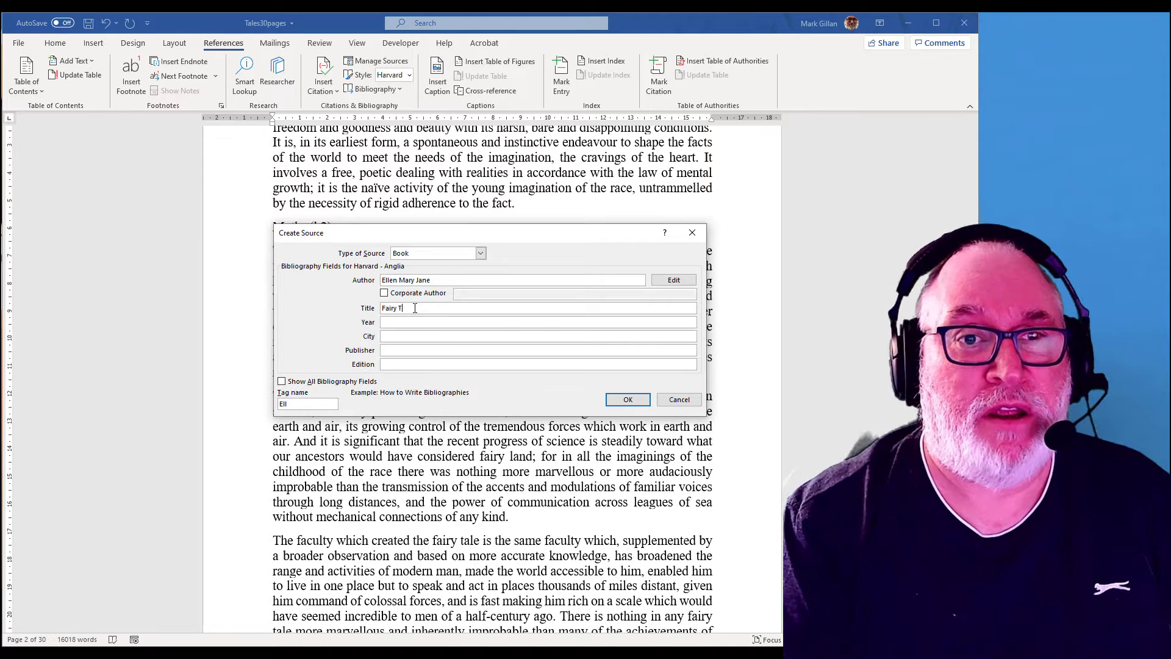
type("ales and Stories")
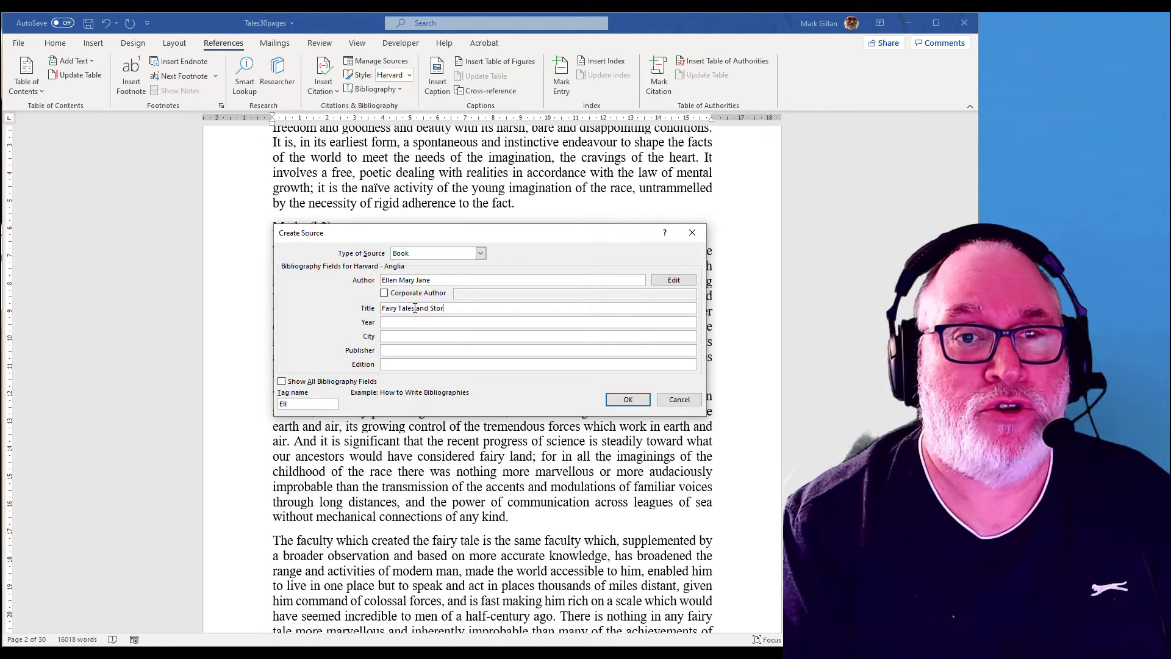
Step: Enter 2015 as the source's year and London as its city
left_click(396, 322)
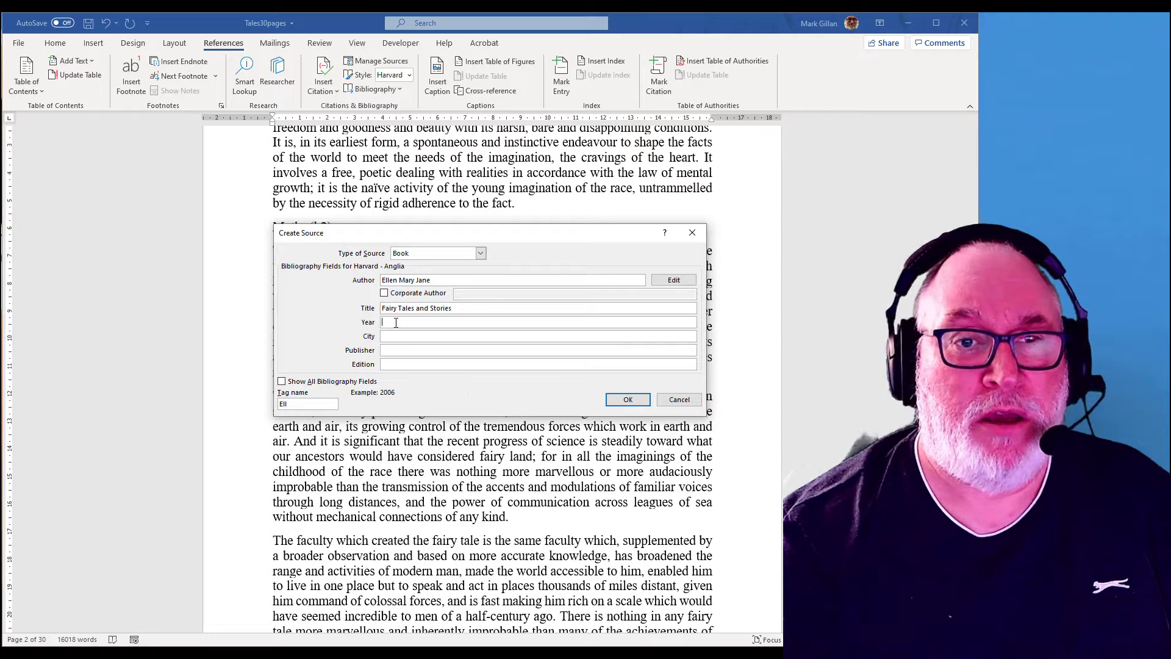
type("2015")
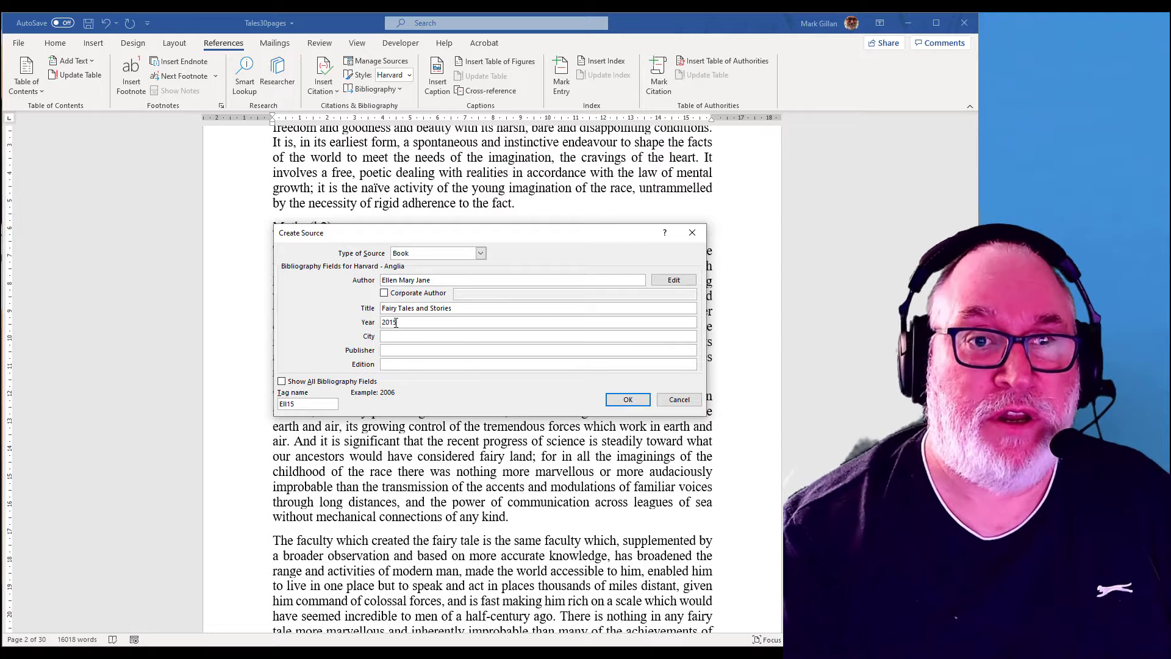
left_click(404, 339)
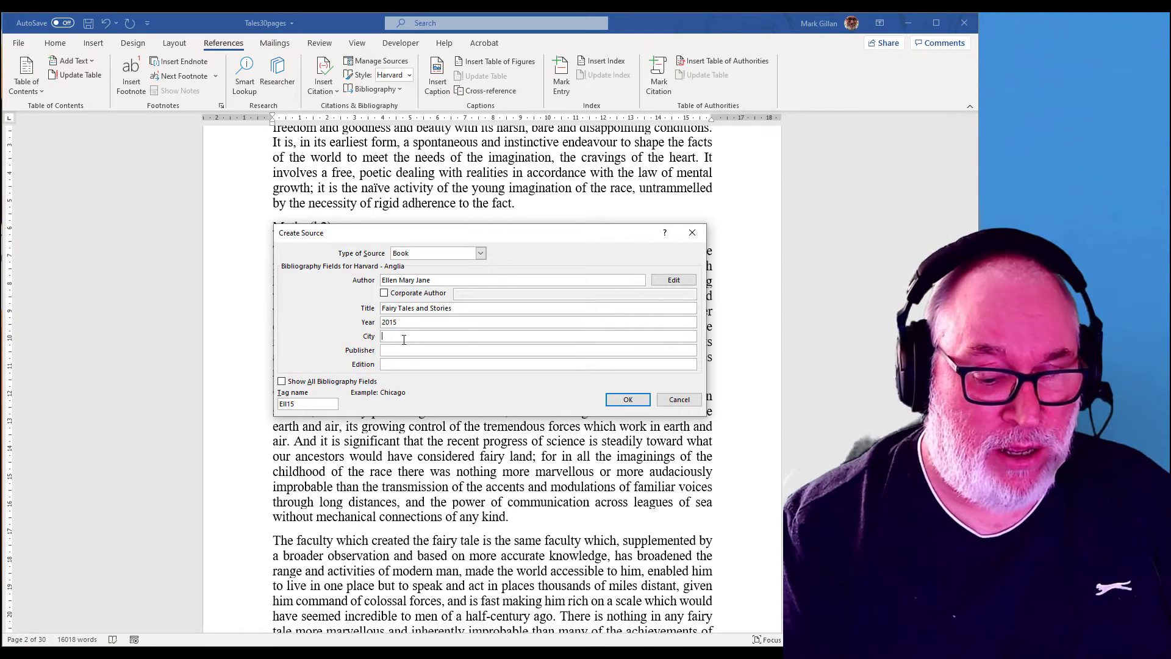
type("London")
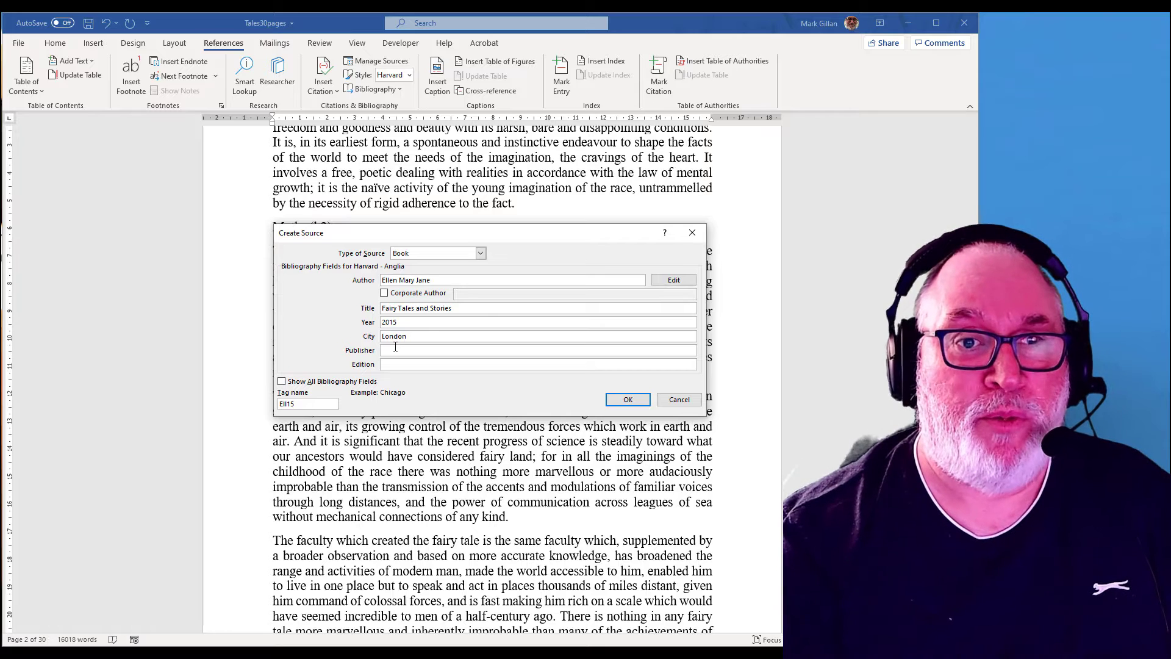
Step: Enter Mighty Big Press as publisher and 3rd as edition, and save the source
left_click(396, 351)
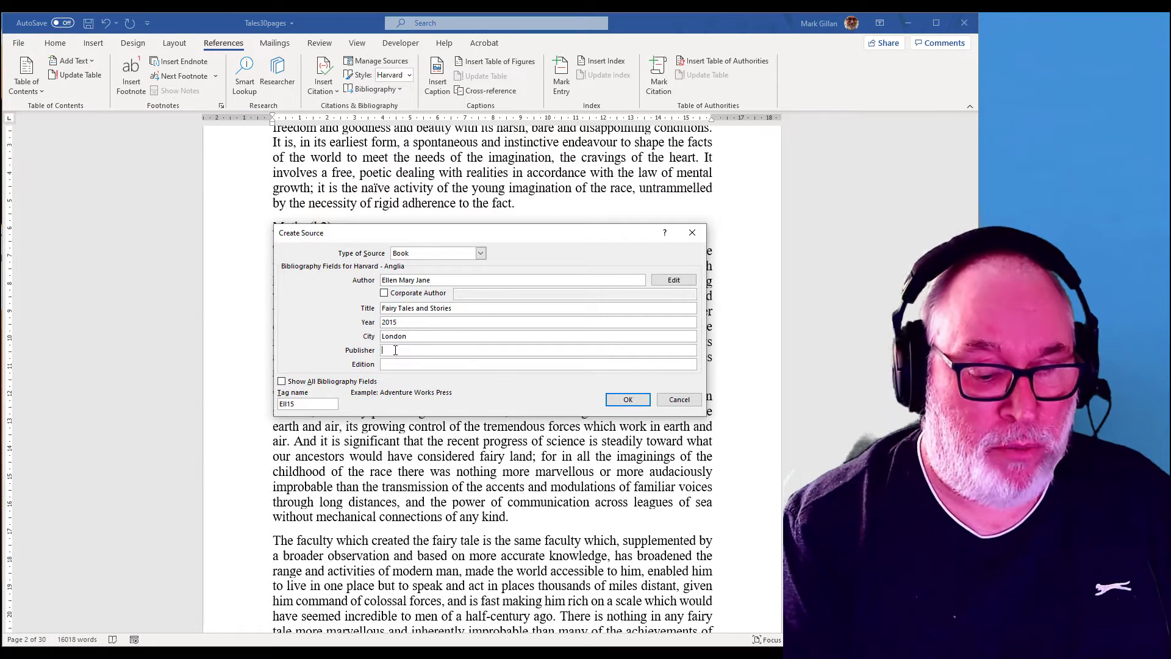
type("Mig")
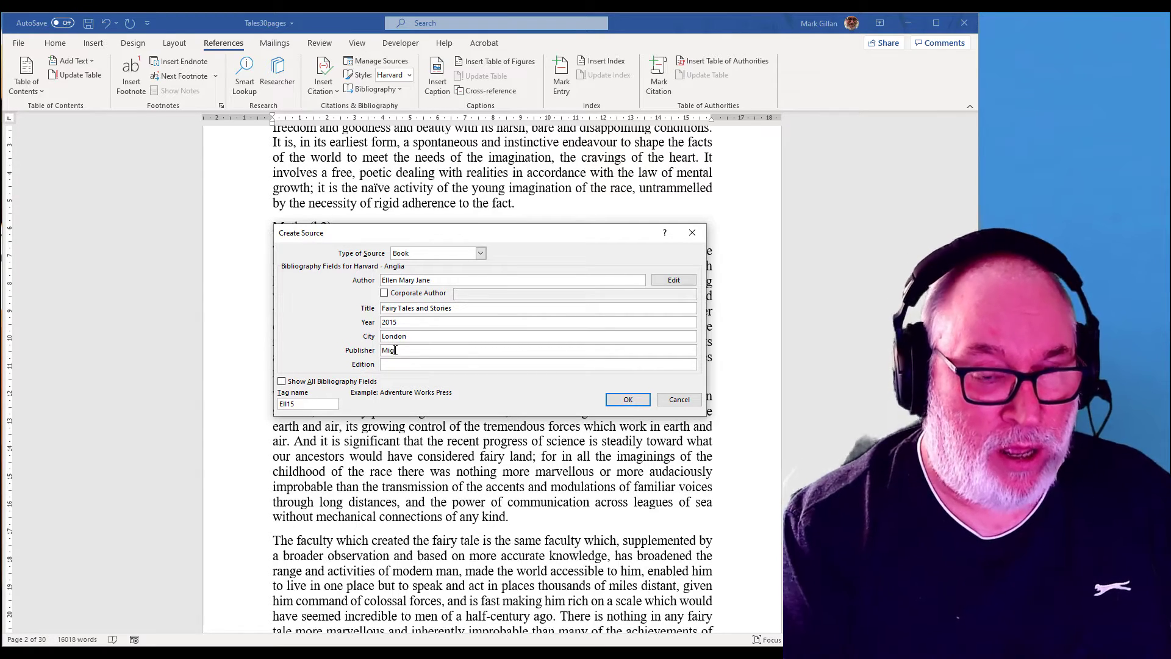
type("hty Big Press")
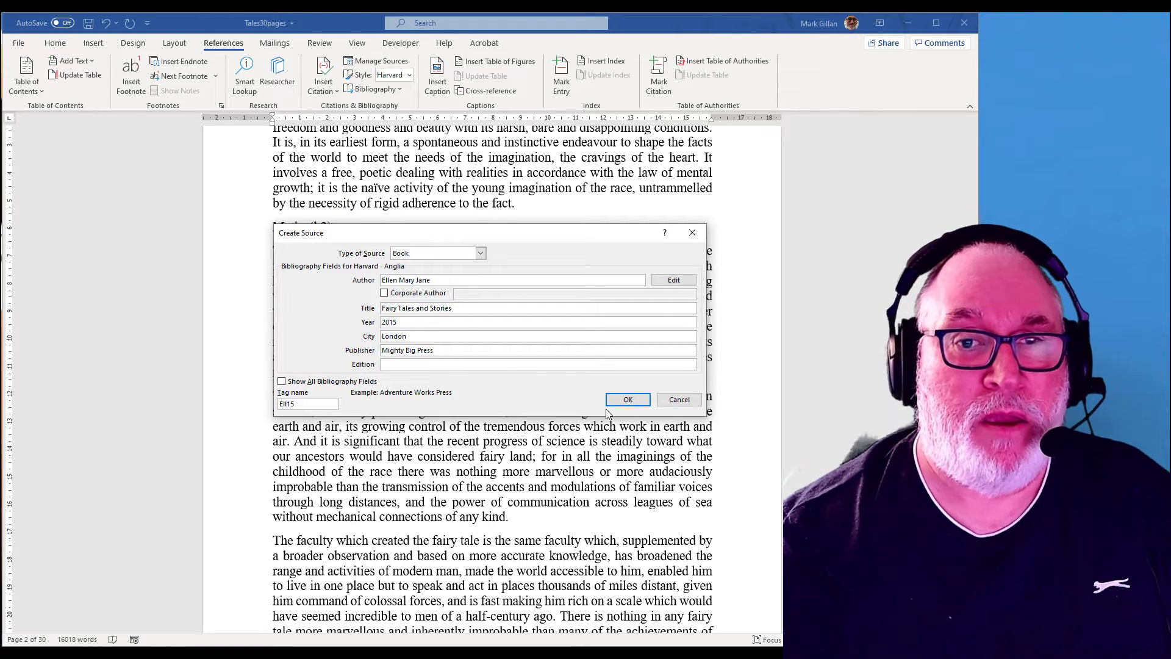
left_click(392, 364)
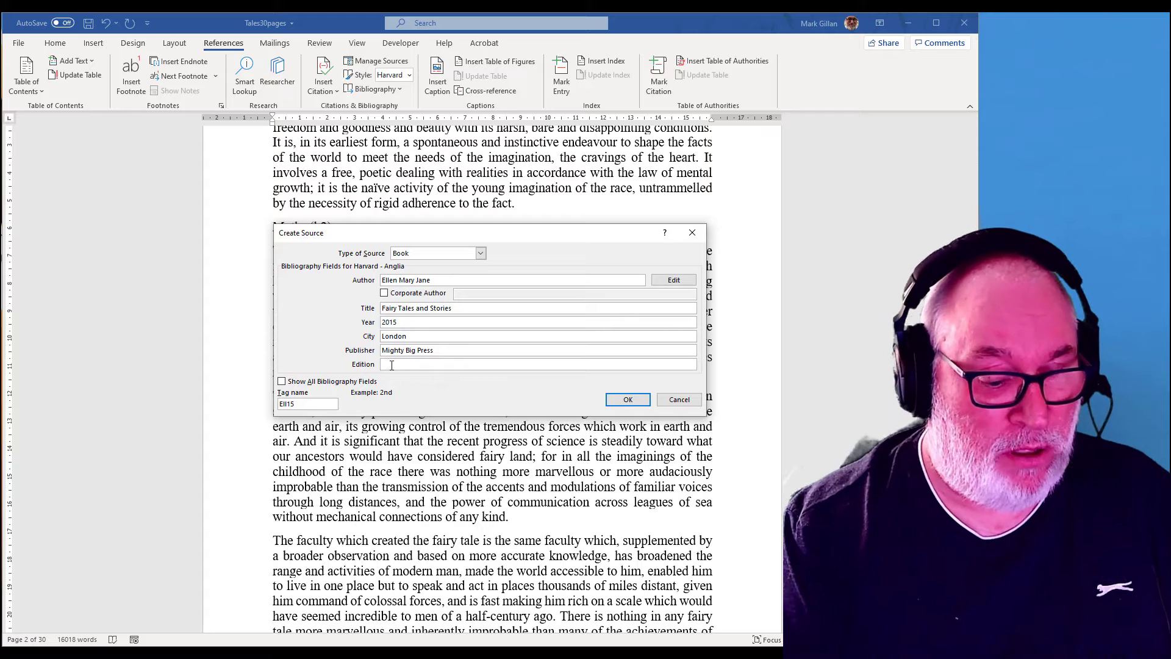
type("3rd")
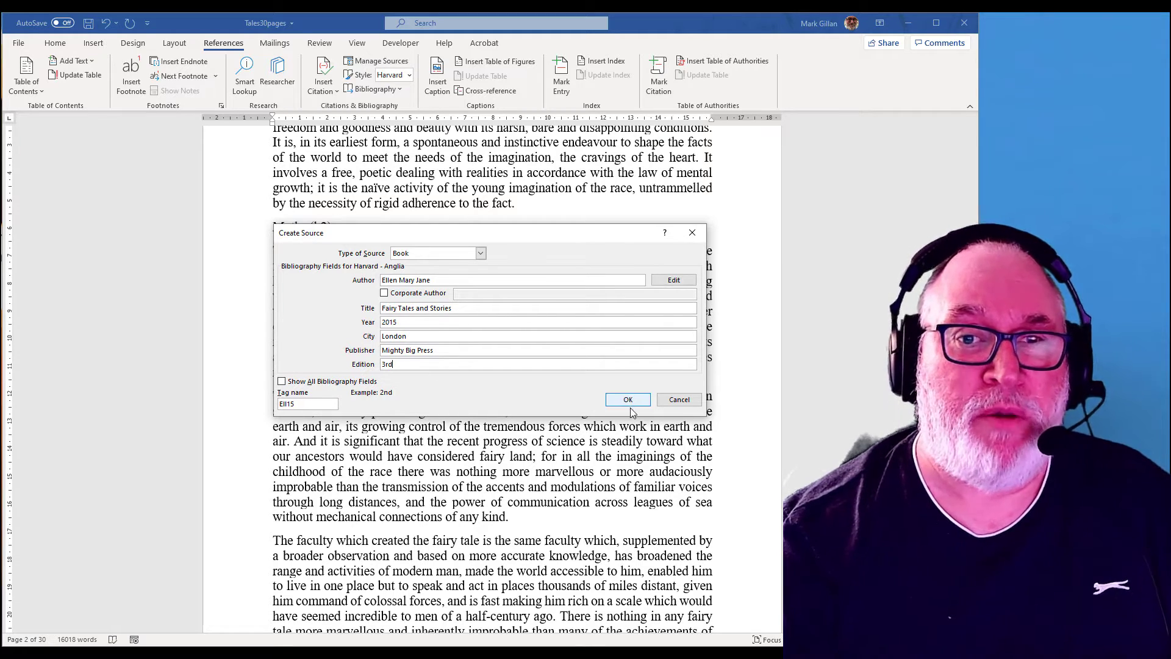
left_click(610, 402)
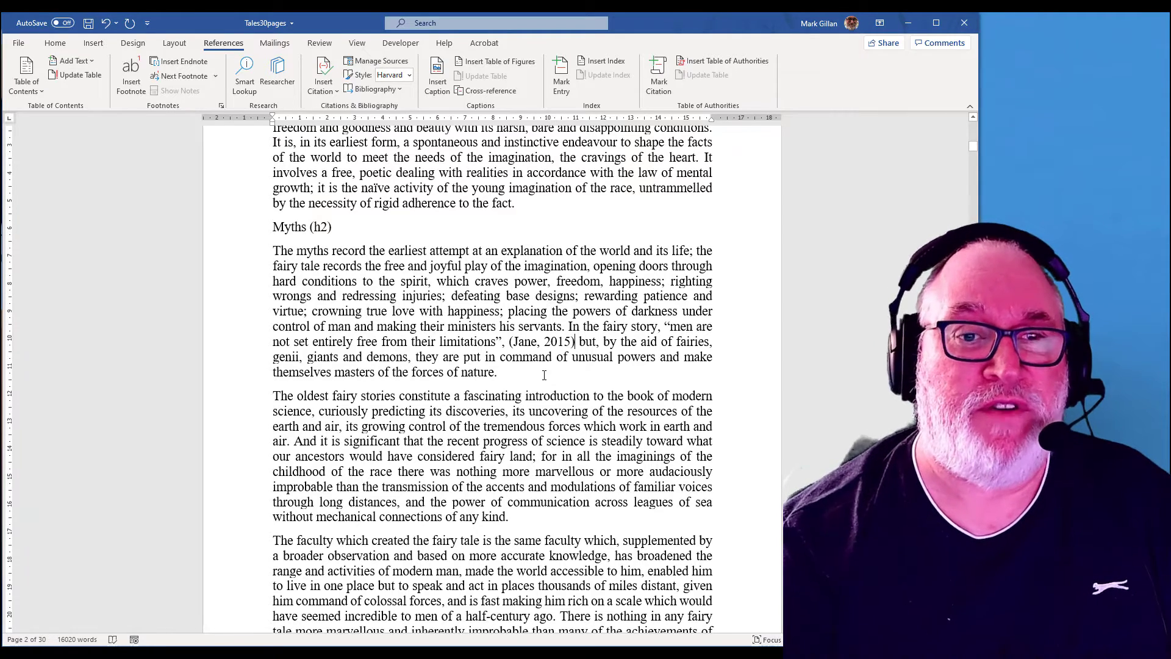
Step: Enclose "No one can understand the modern world without the aid of the imagination" in quotation marks
scroll(544, 375, "down", 5)
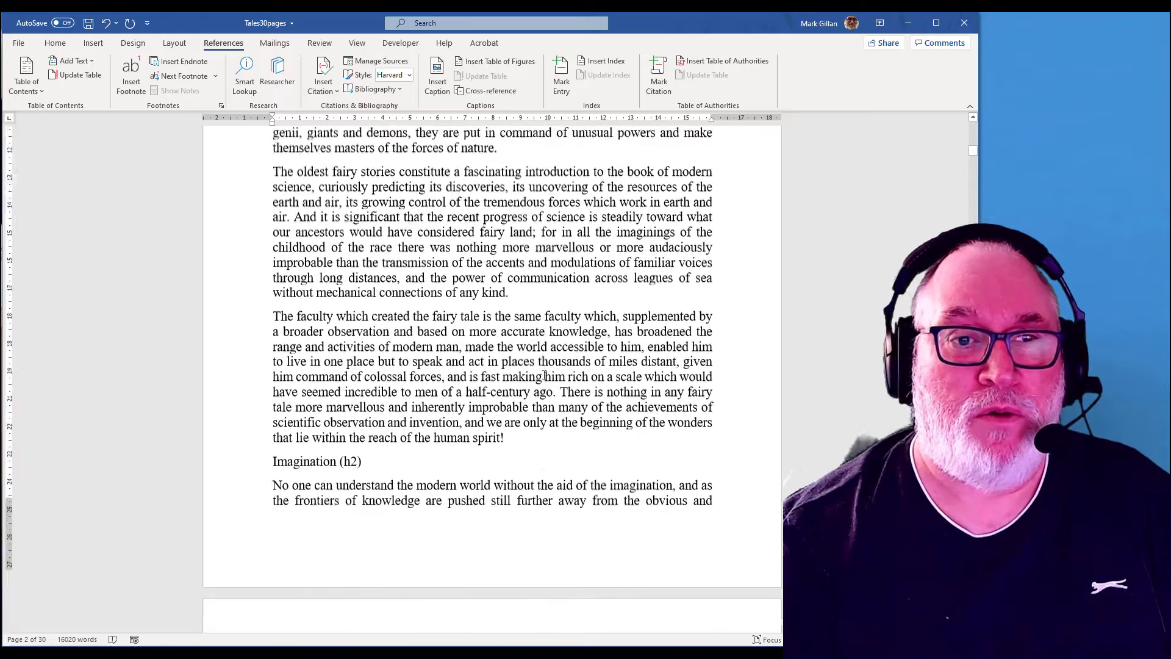
scroll(544, 375, "down", 6)
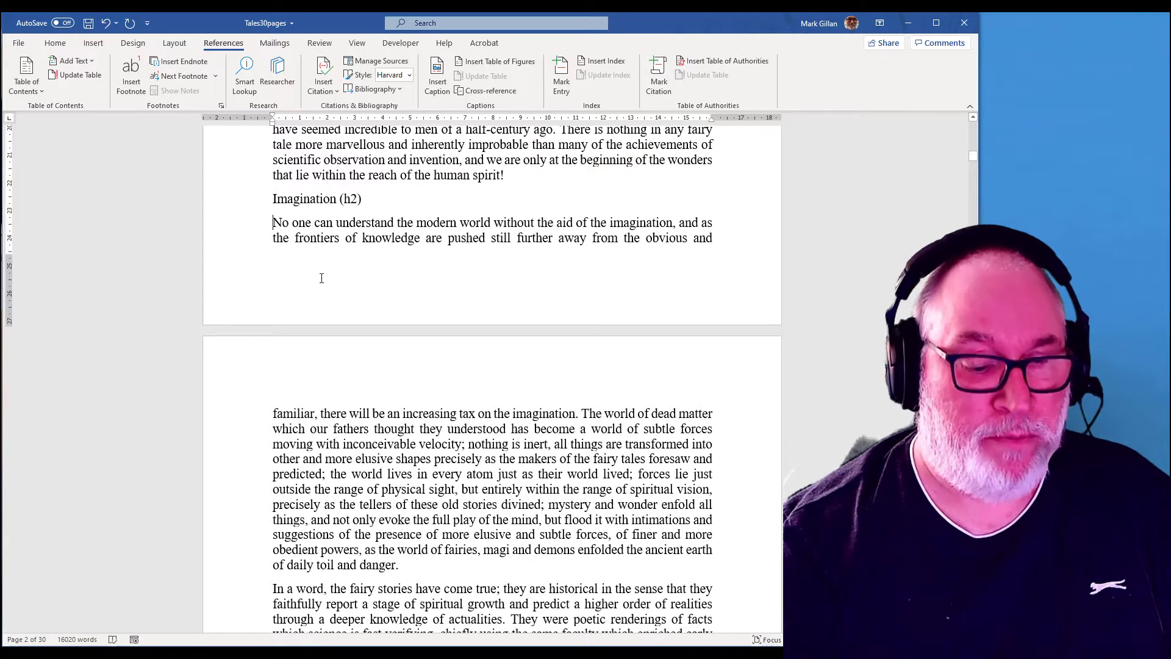
type("\"")
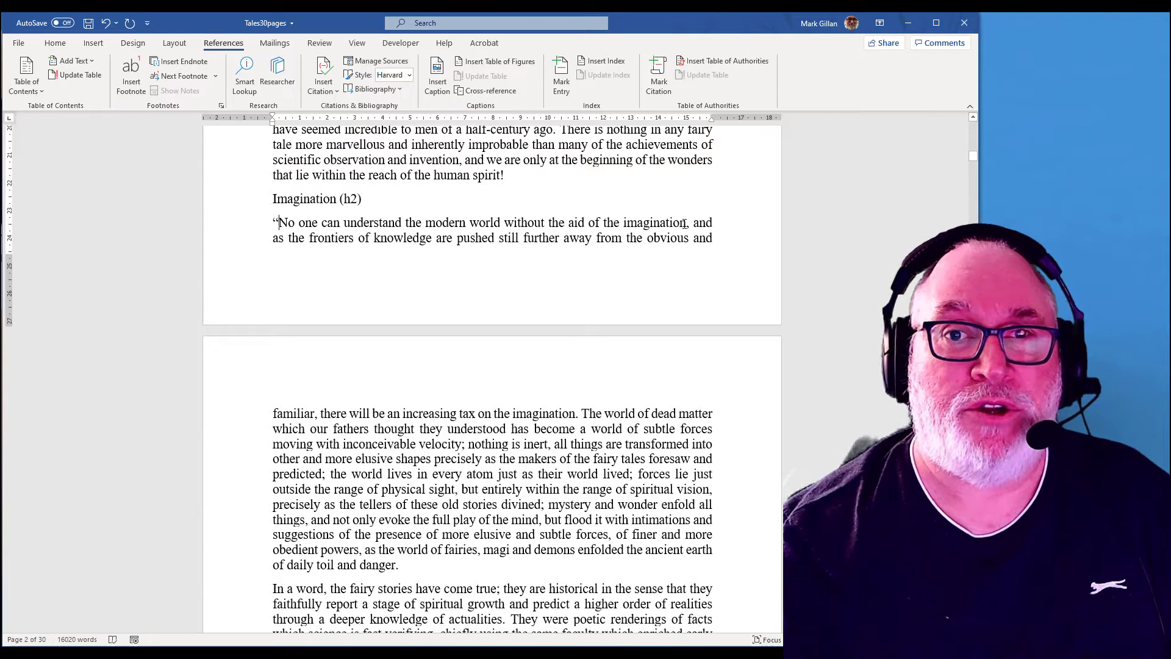
type("\"")
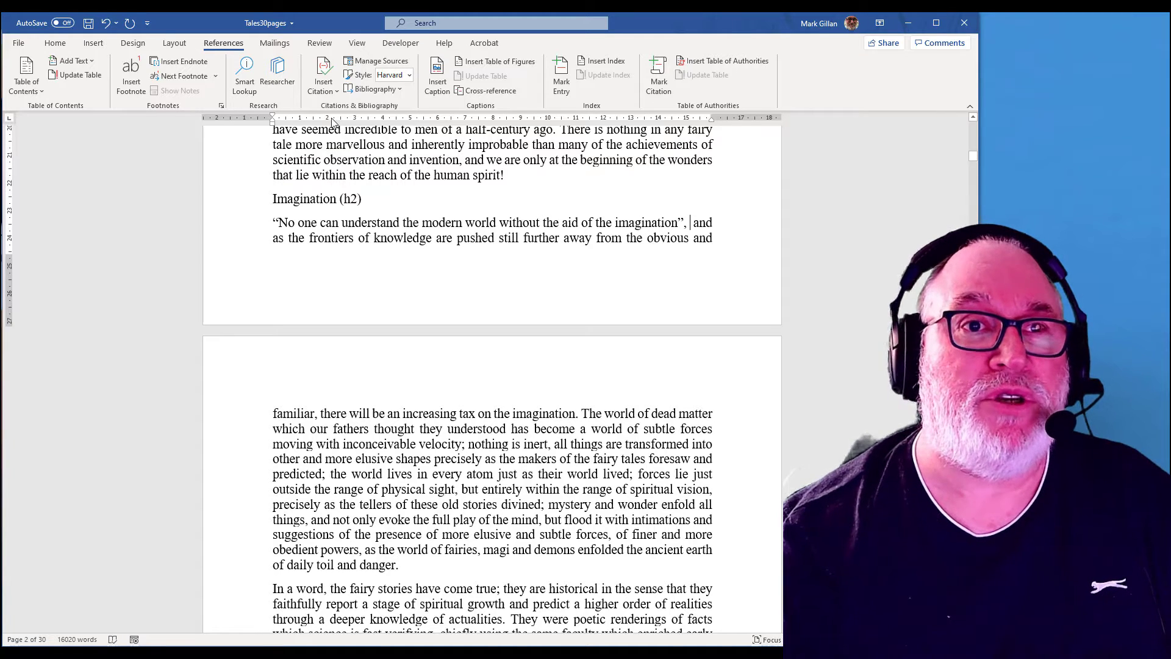
Step: Start a new book source for a citation and enter the author's name
left_click(324, 83)
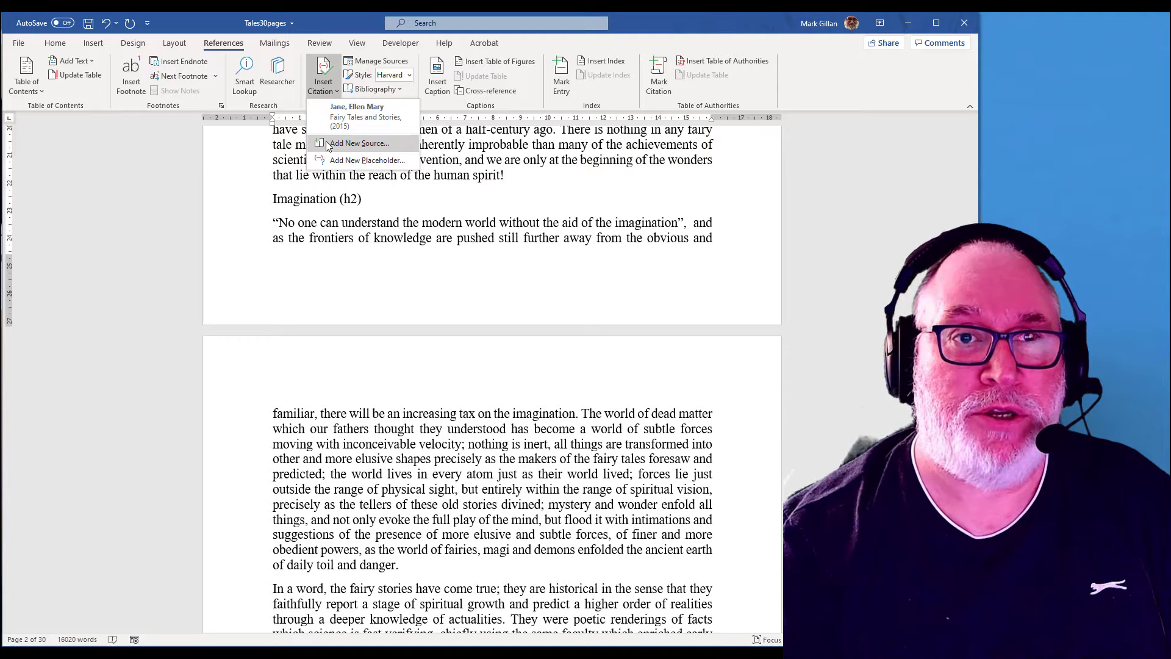
left_click(360, 143)
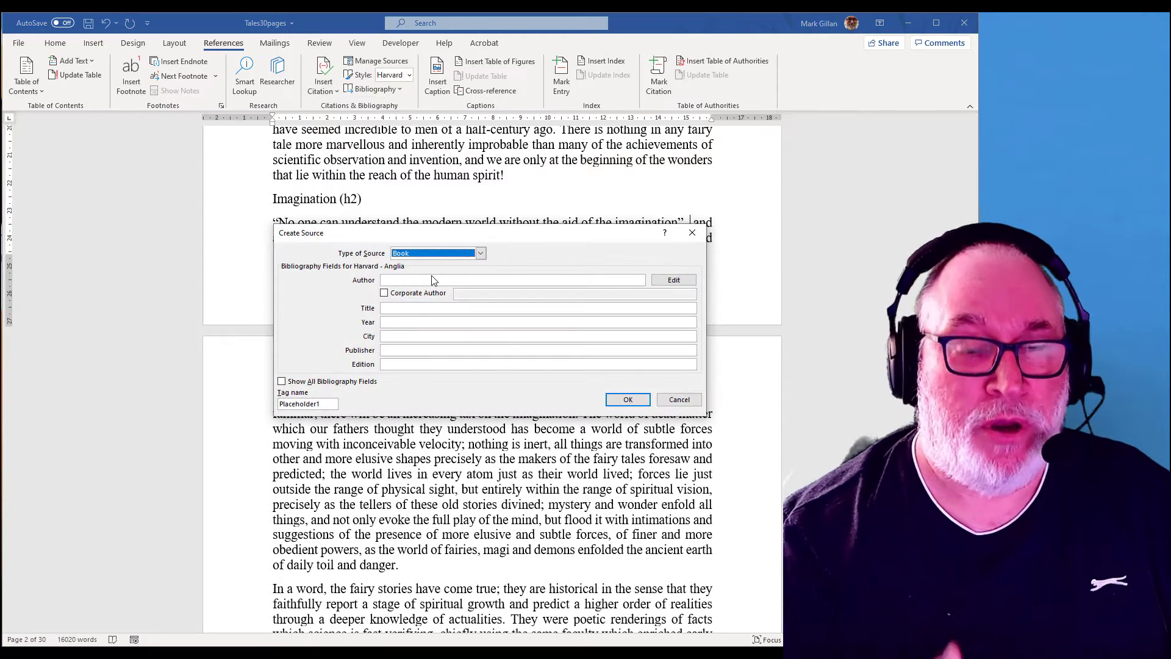
left_click(431, 280)
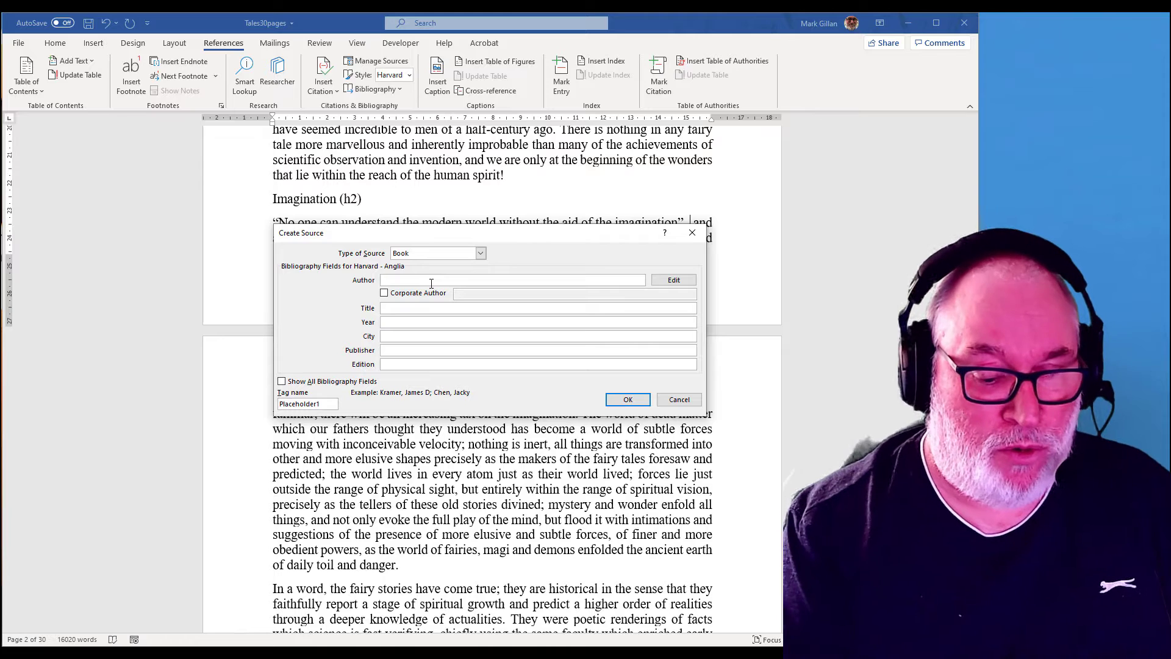
type("Elizabet")
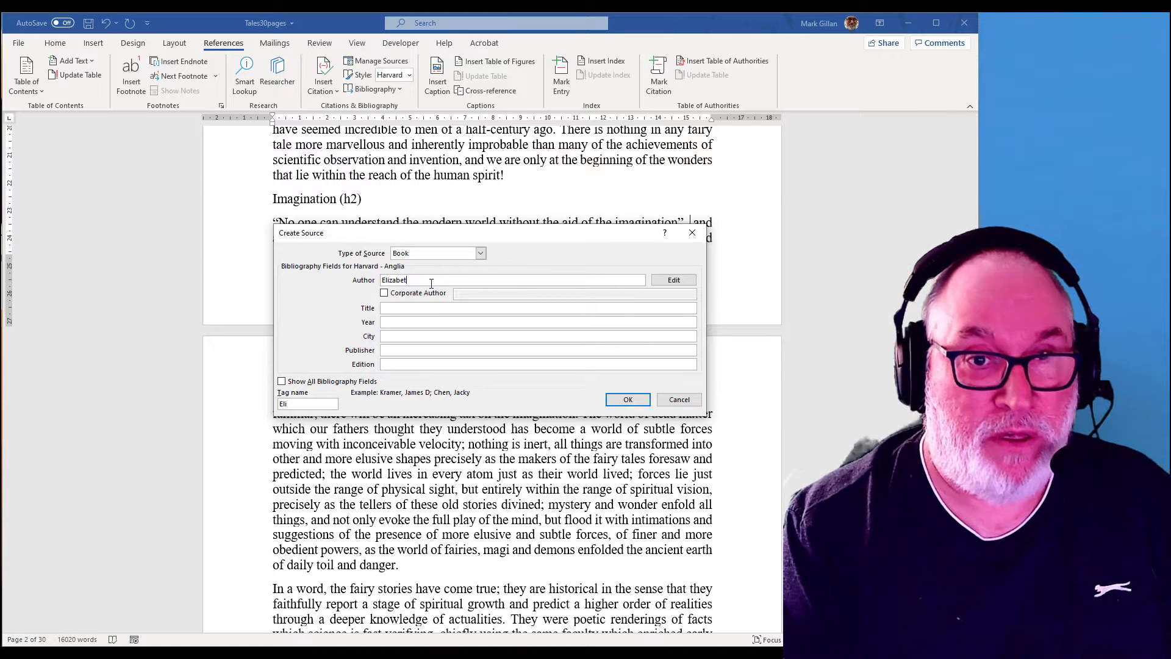
type("h Jenkins")
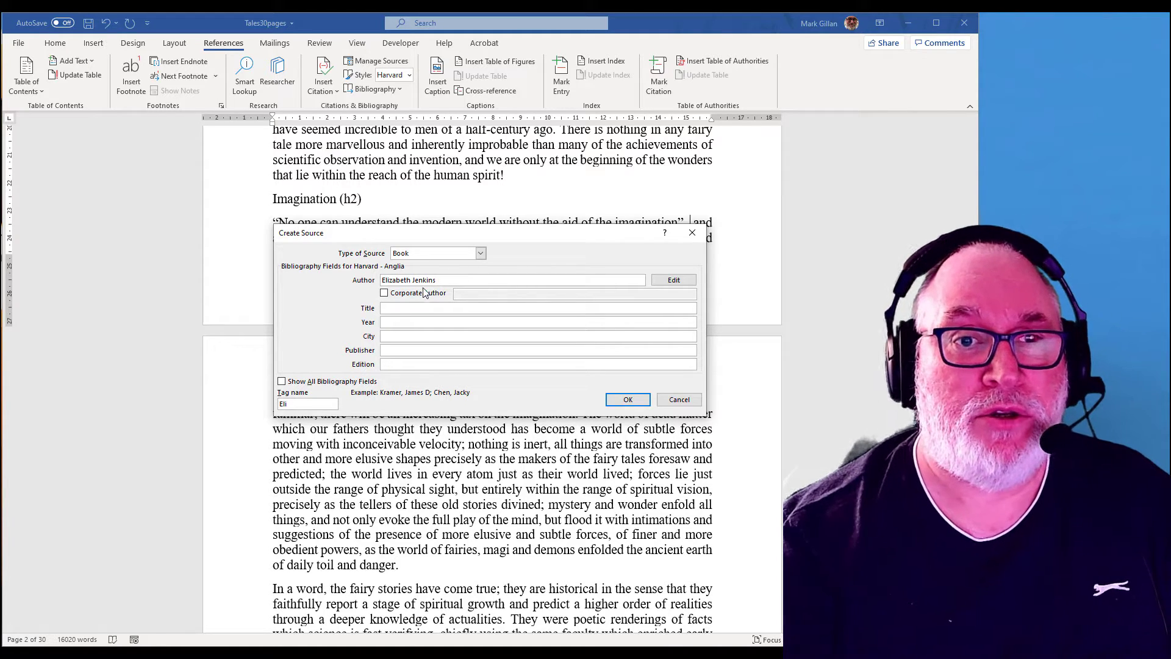
Step: Enter the source title Imagine the world: new possibilities
left_click(408, 307)
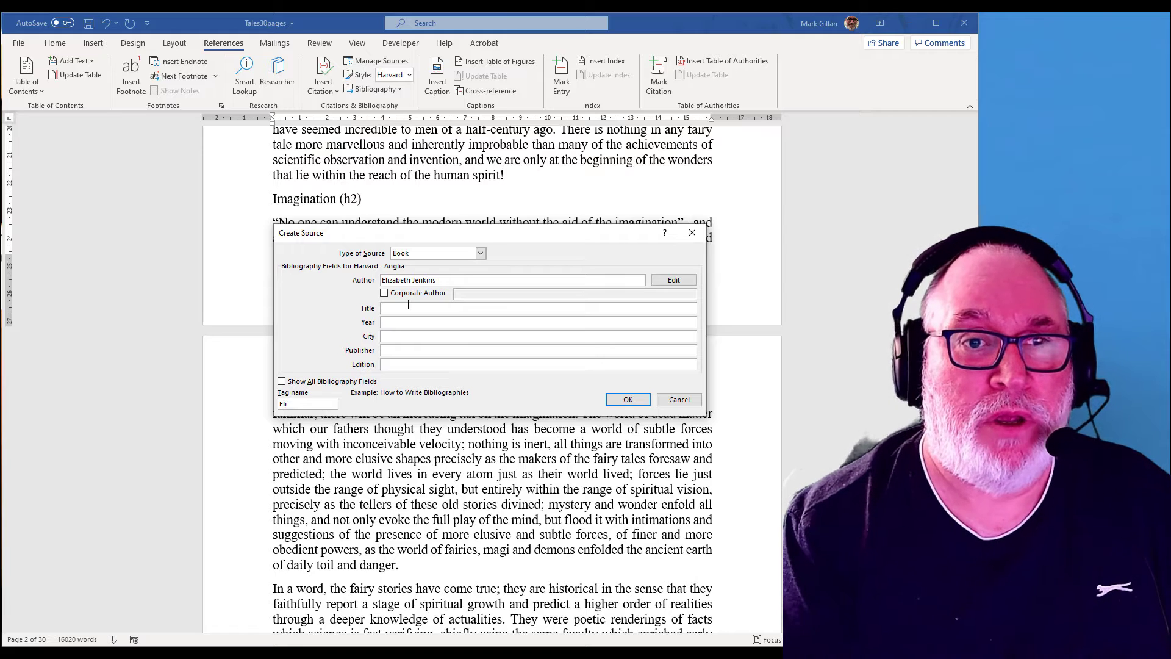
type("Imagone")
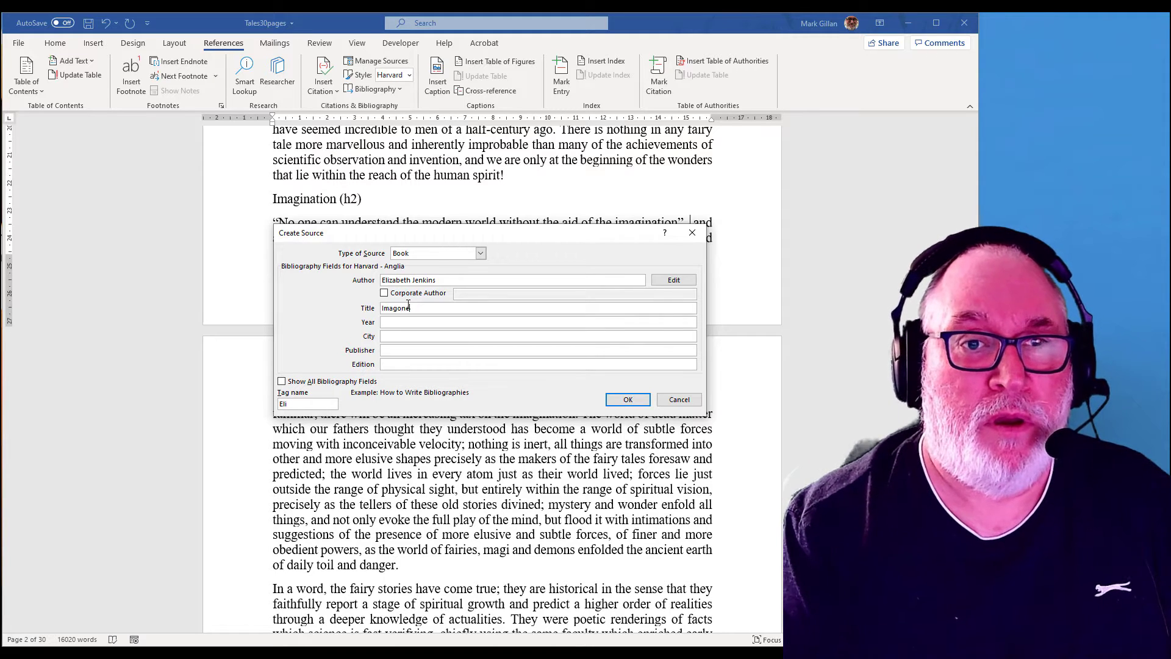
key("BackSpace")
key("BackSpace")
key("BackSpace")
type("ine the world")
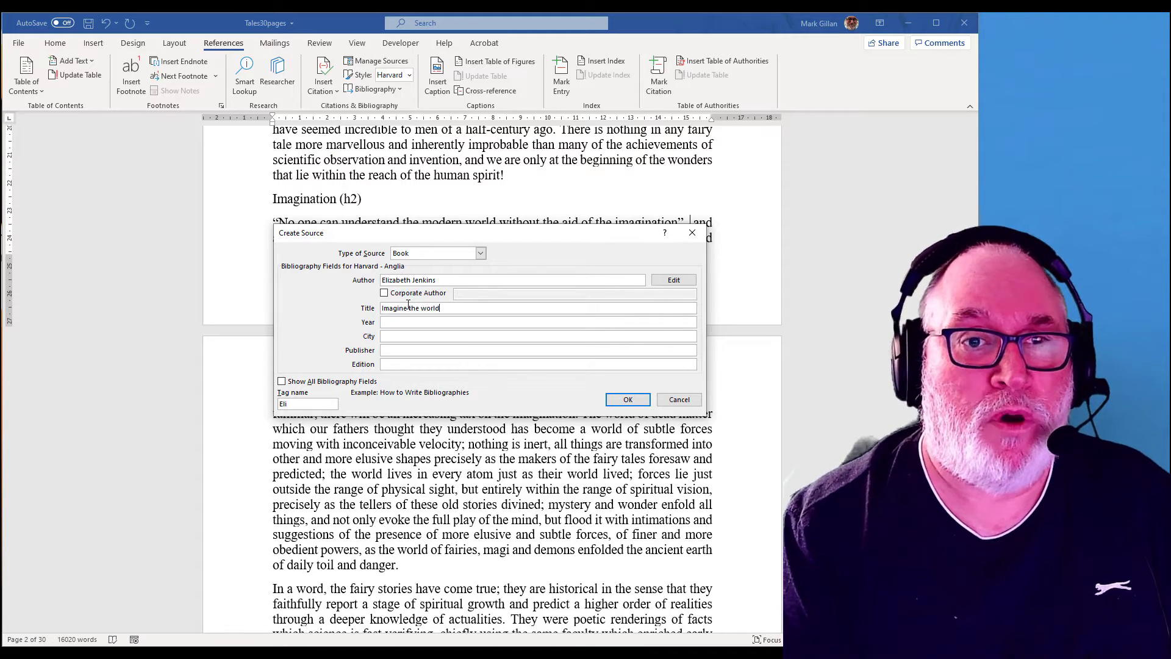
type(": ne")
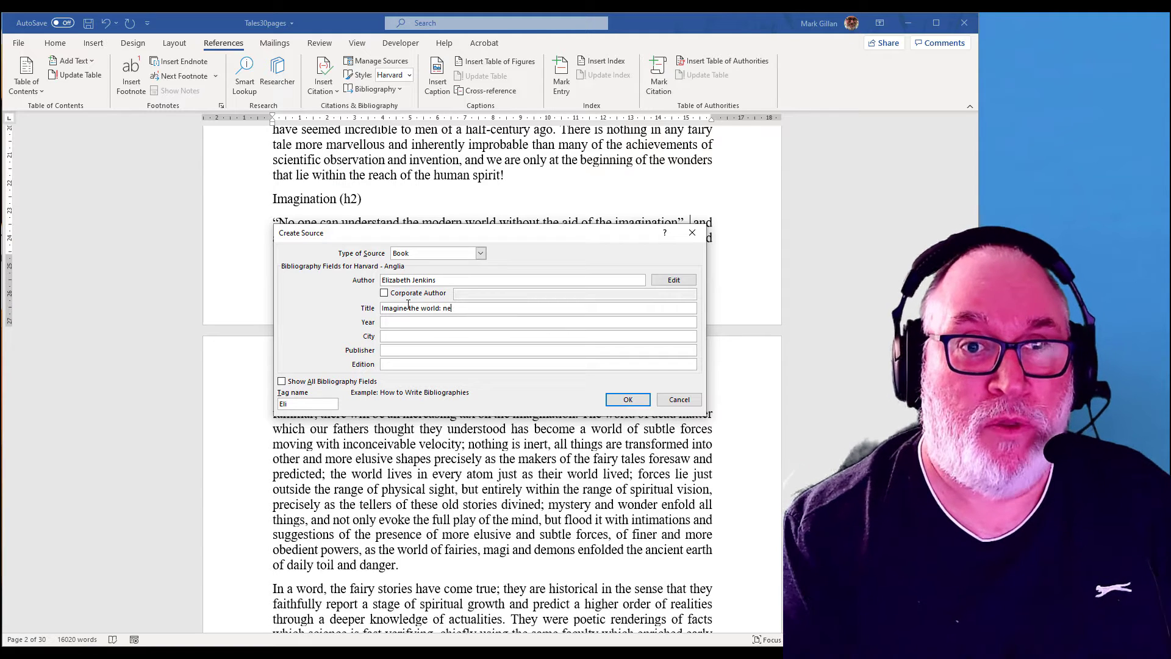
type("w lo")
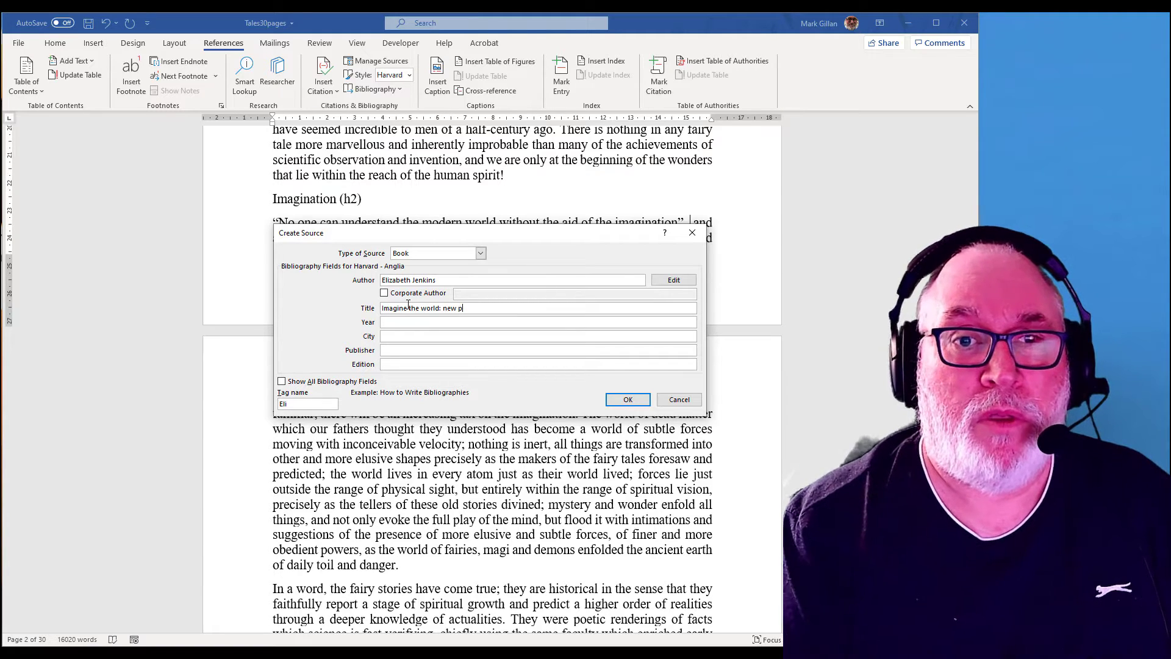
type("ossibilities")
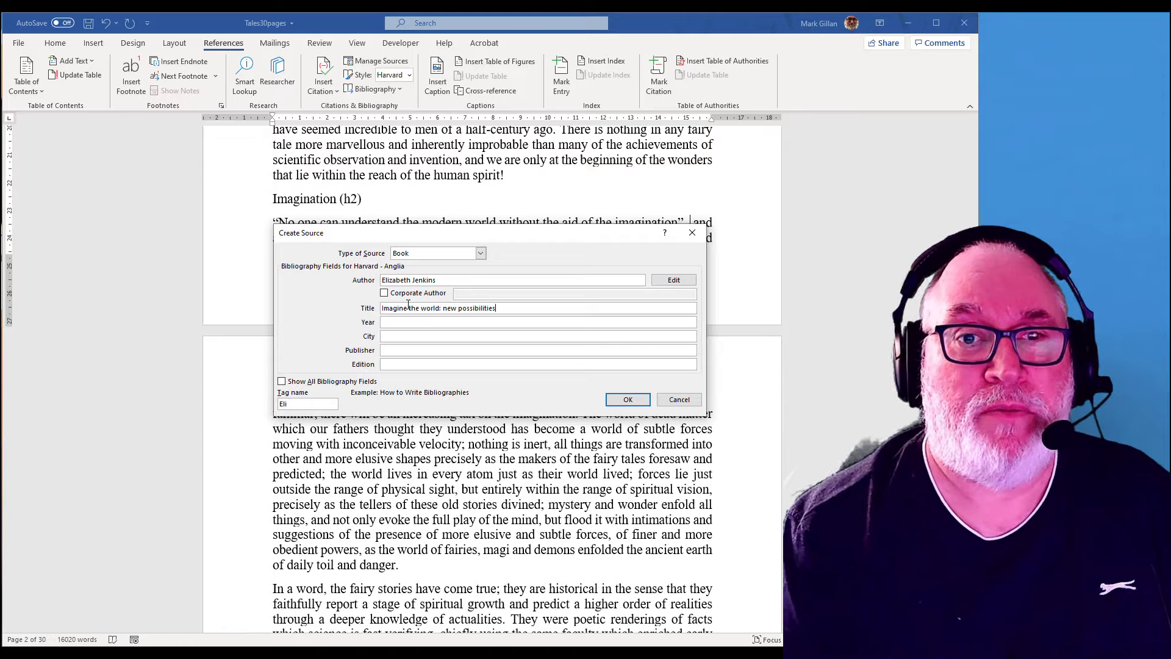
Step: Enter 2019 as the source's year and New York as its city
left_click(401, 325)
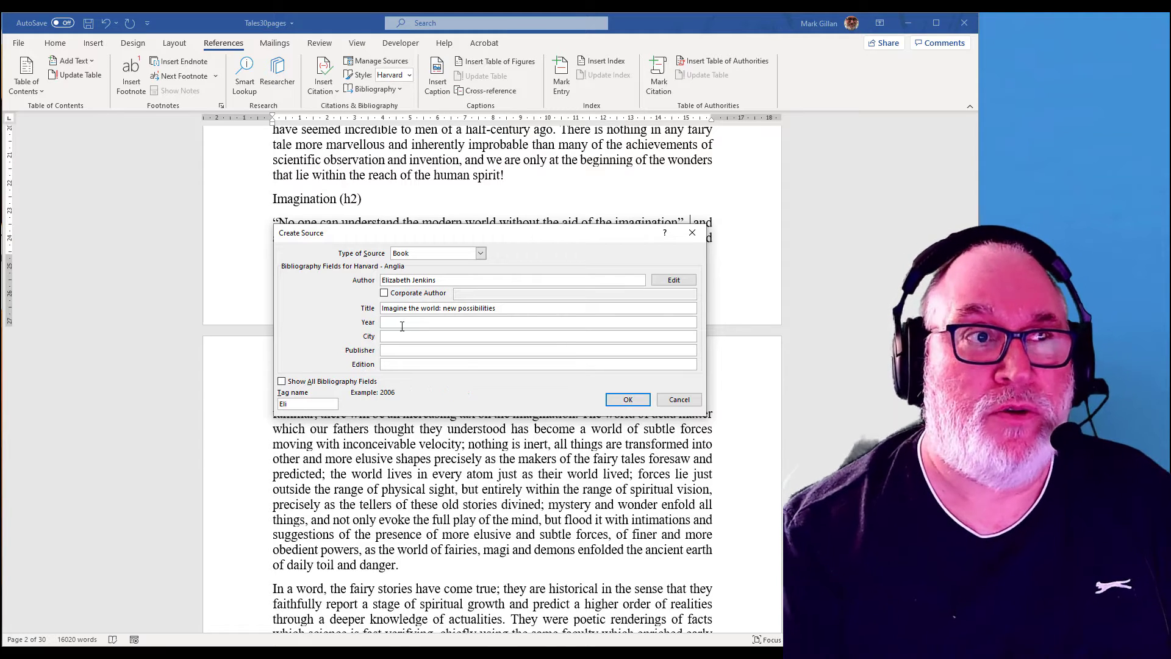
type("2029")
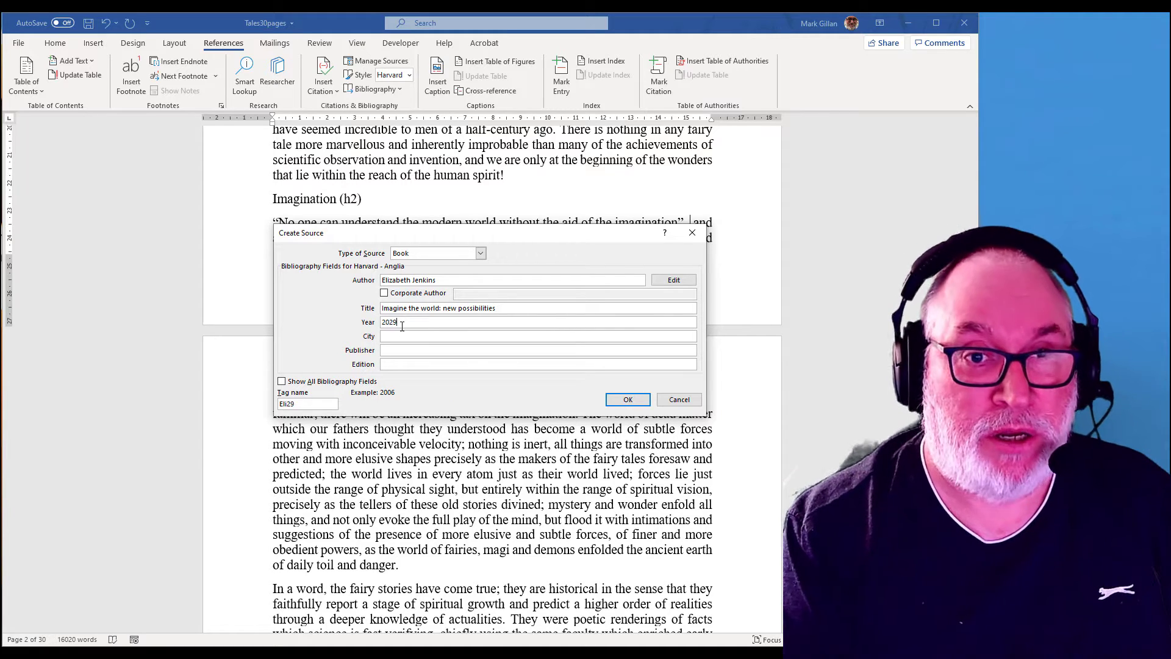
key("BackSpace")
key("BackSpace")
type("19")
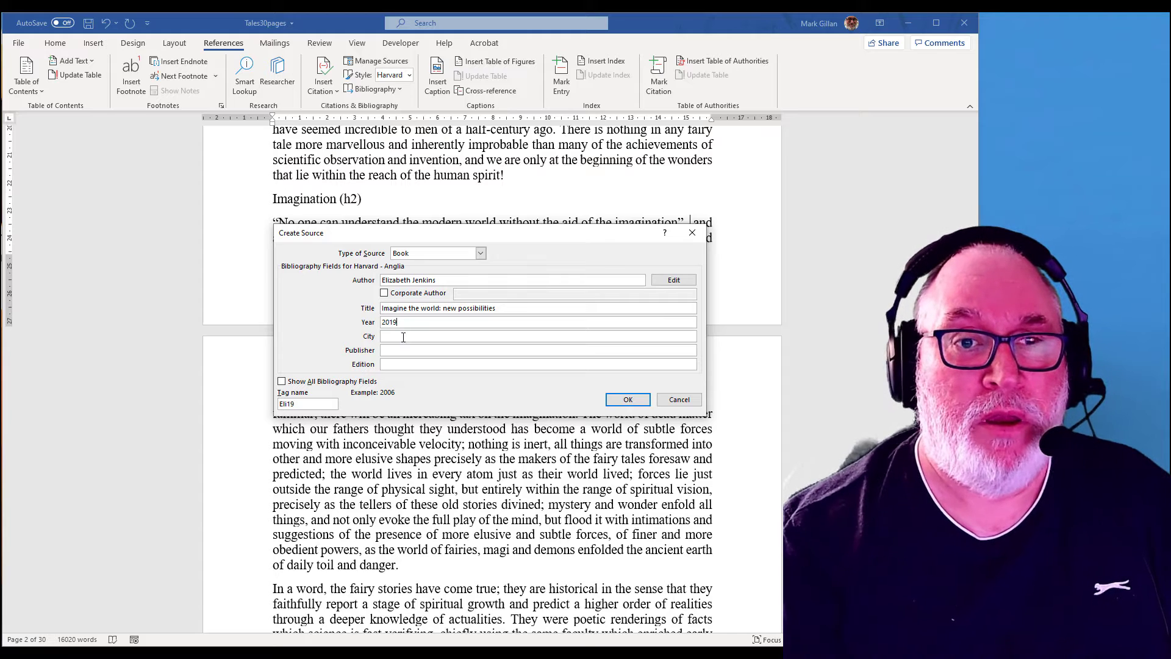
left_click(403, 338)
type("New Yor")
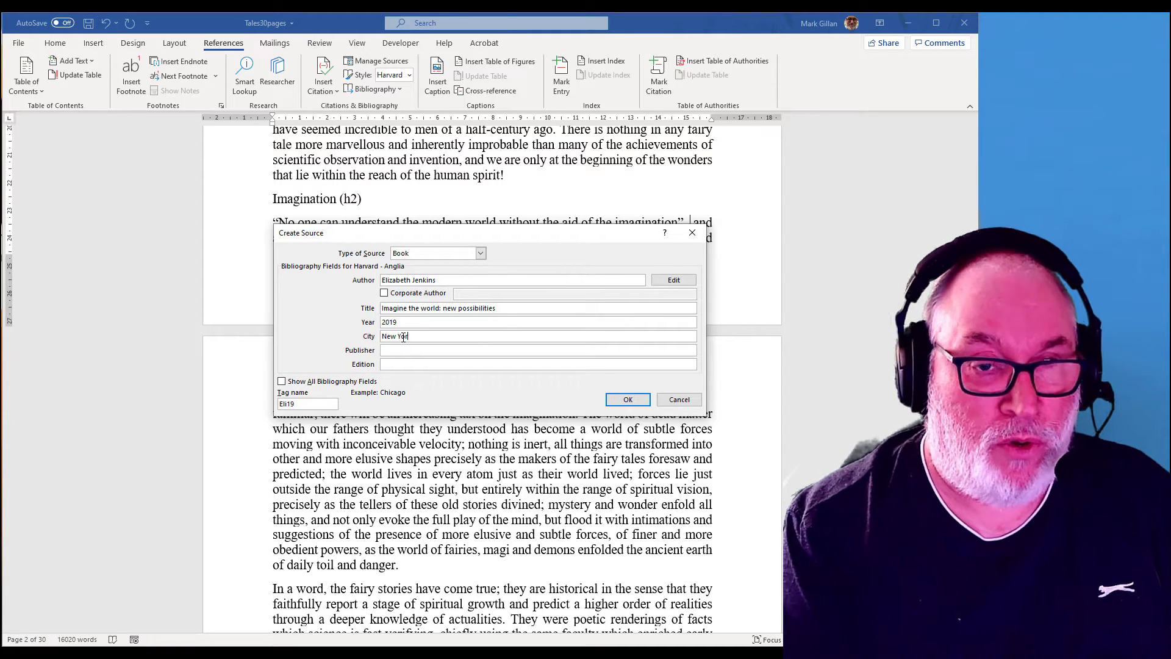
type("k")
key("Tab")
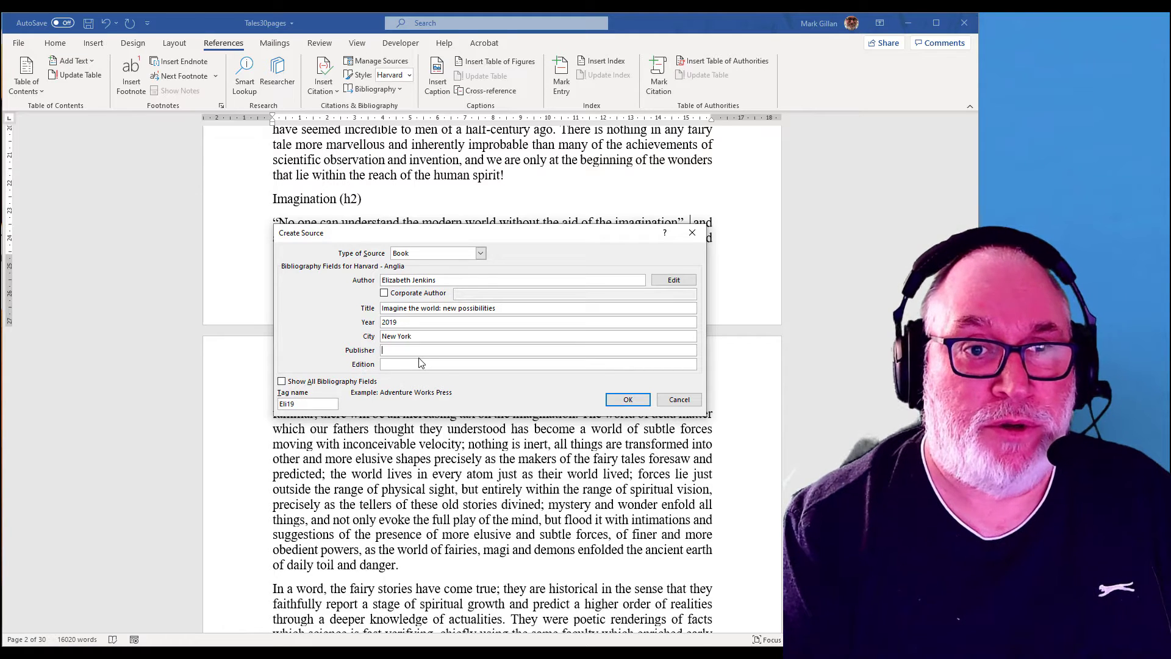
Step: Enter American Books and Press Company as publisher and save the source
type("American")
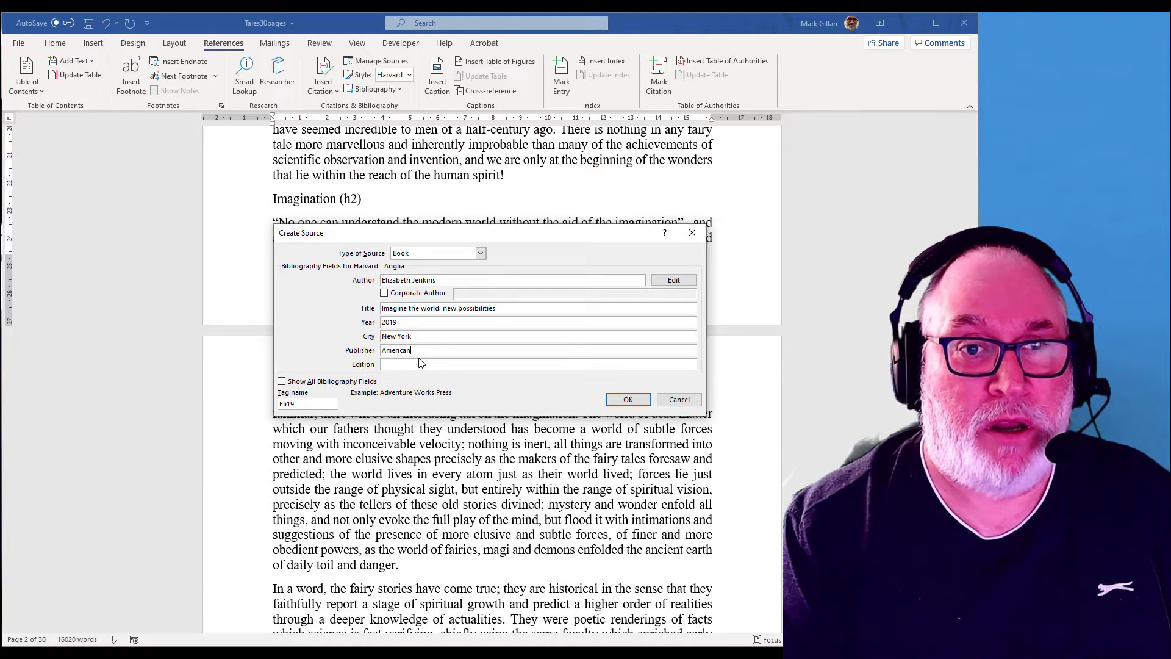
type(" Books")
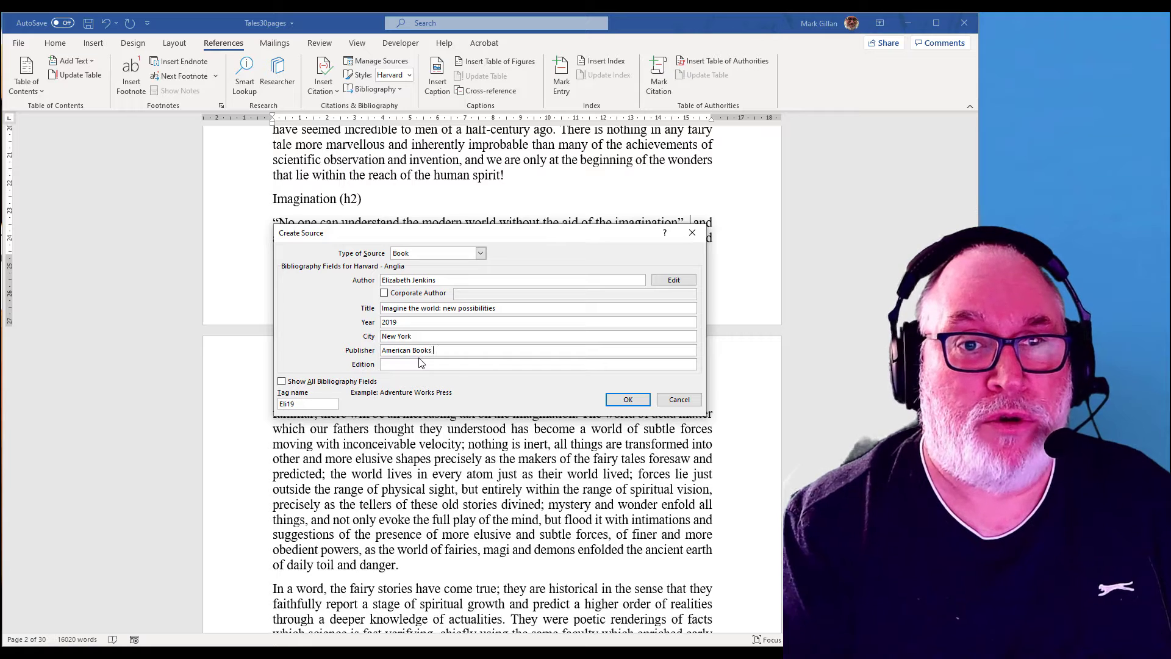
type(" and Press Compa")
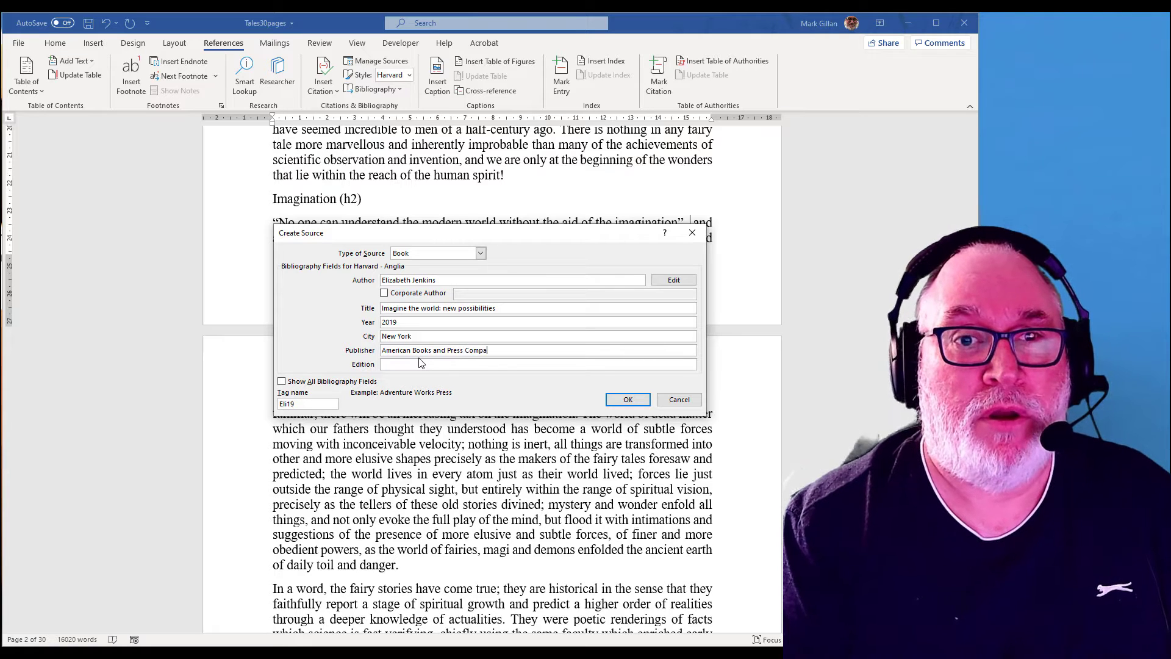
type("ny")
left_click(401, 364)
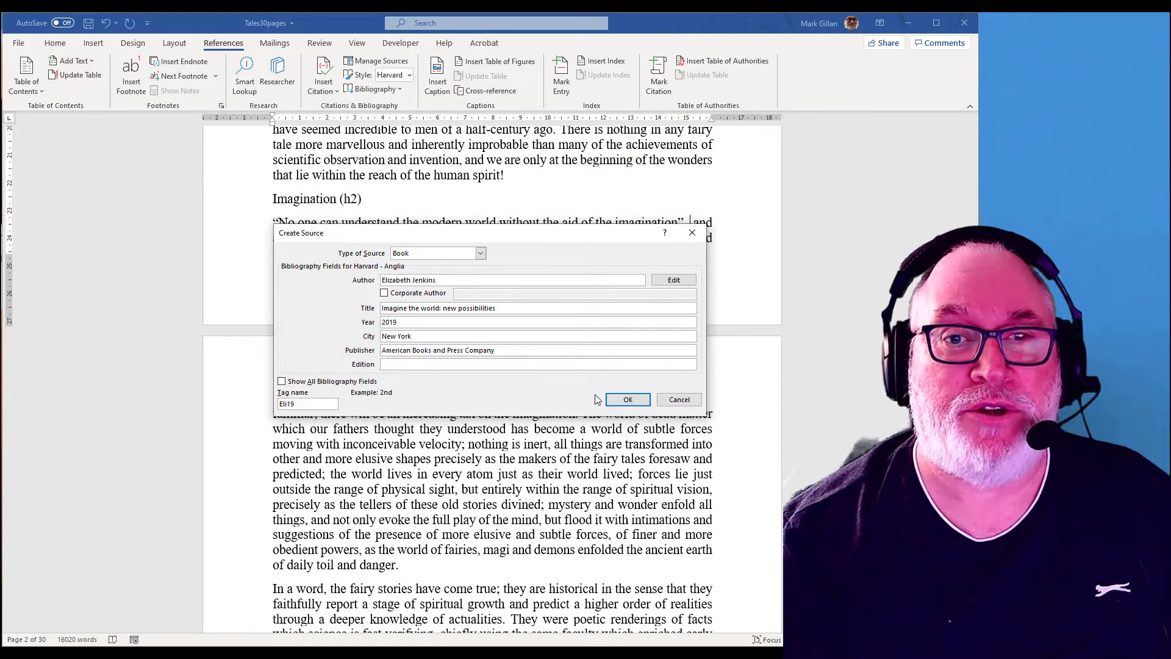
left_click(628, 400)
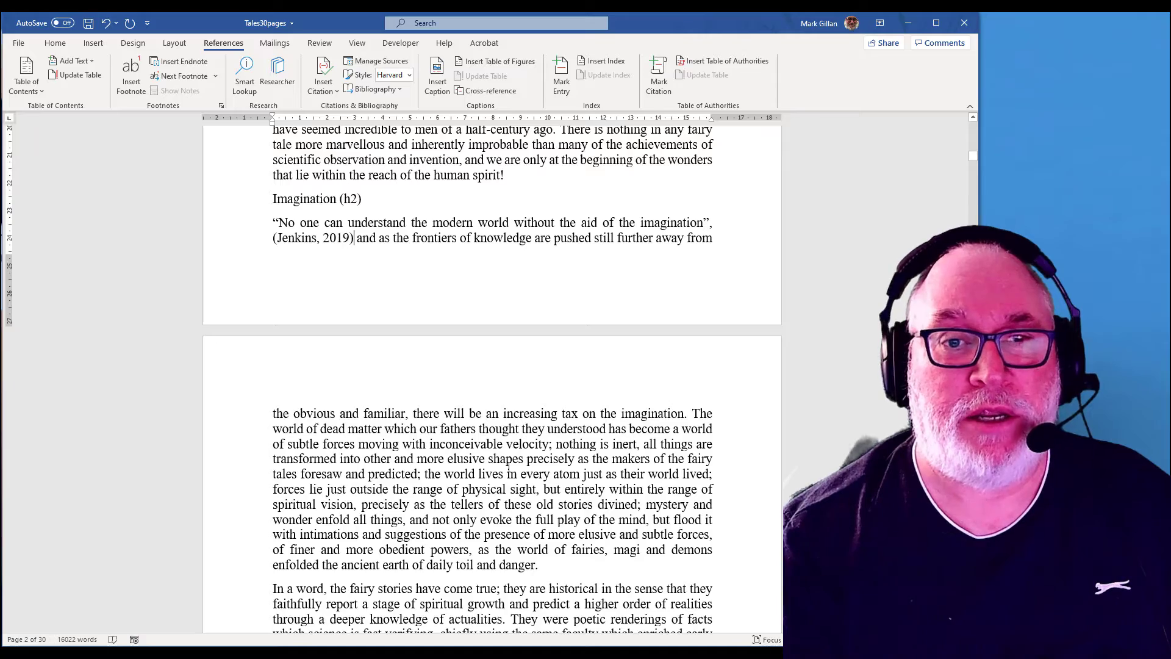
Step: Enclose "the possession of things is the final achievement" in quotation marks
scroll(508, 466, "down", 10)
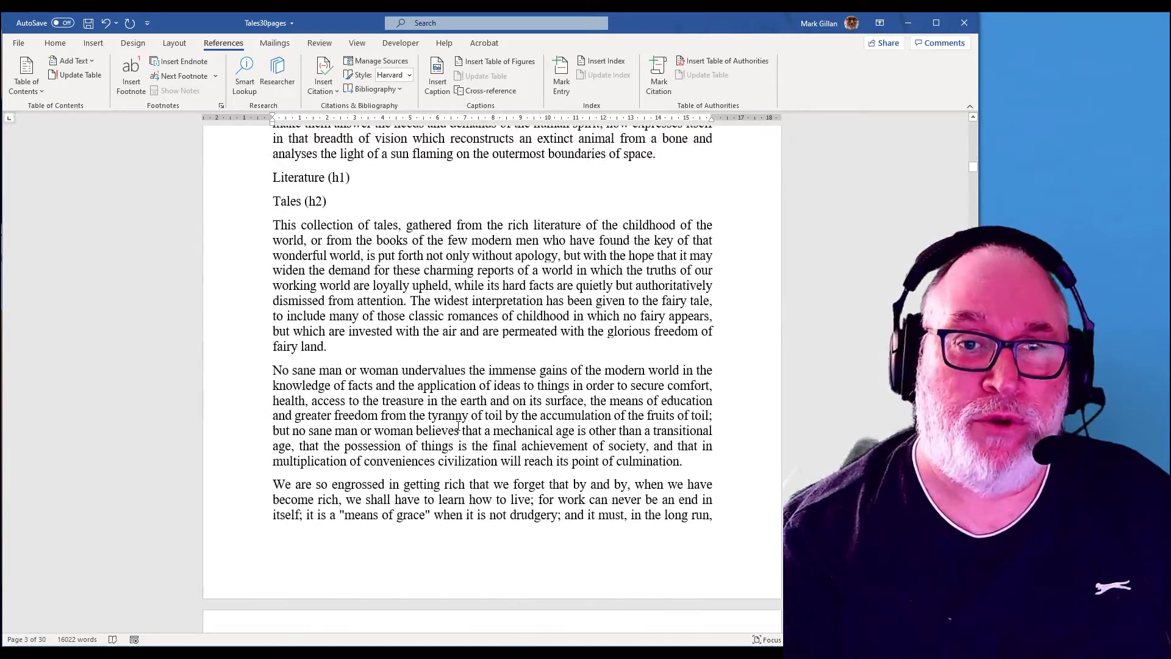
left_click(299, 446)
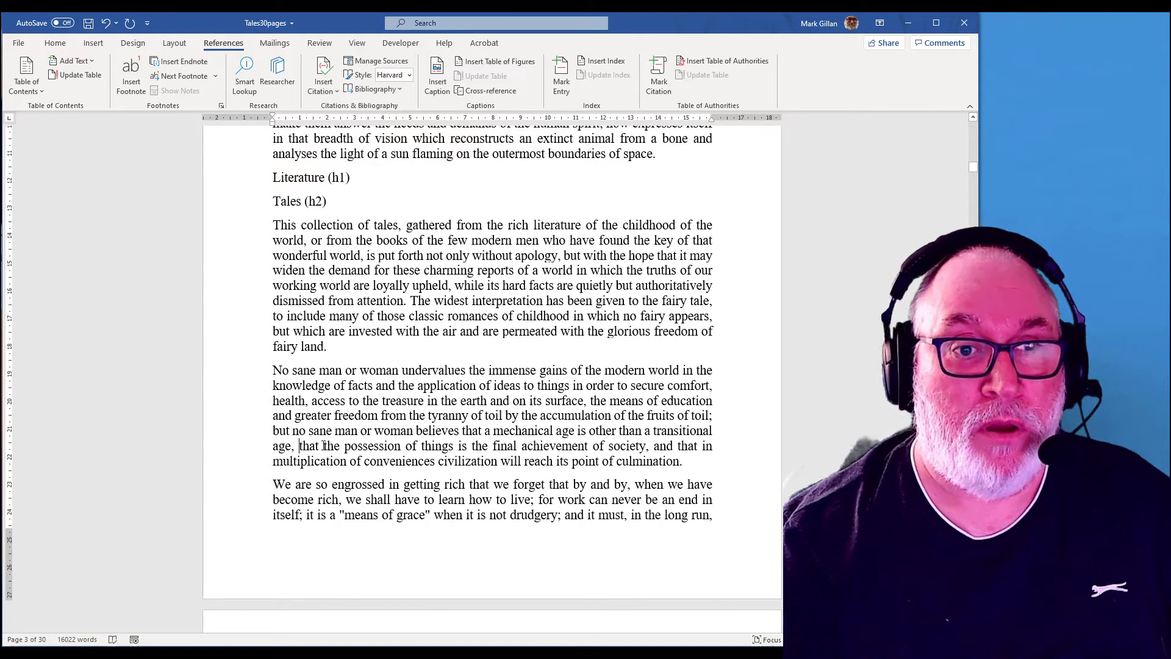
type("\"")
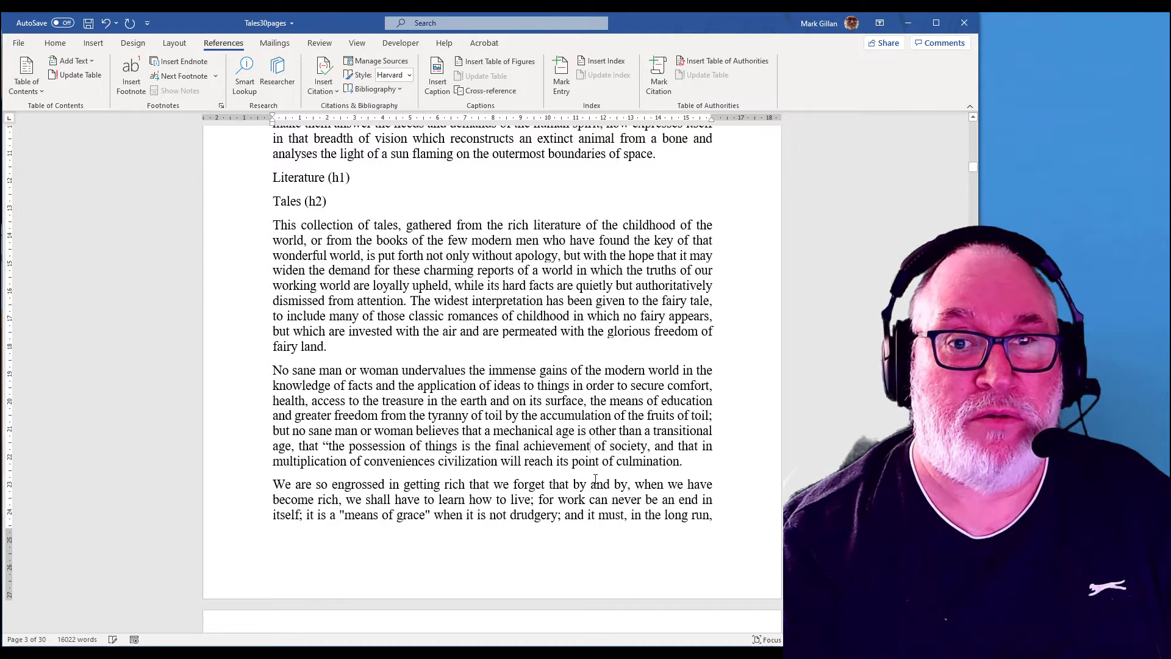
left_click(590, 446)
type("\"")
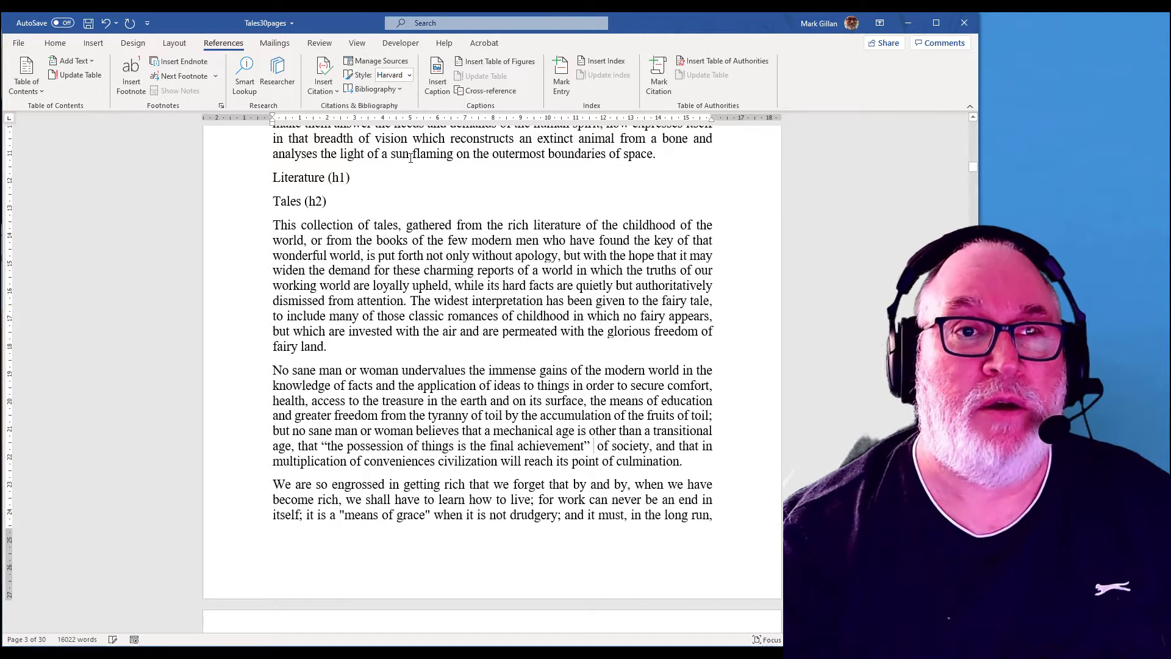
Step: Start another new book source after the quotation and enter the author's name
left_click(329, 87)
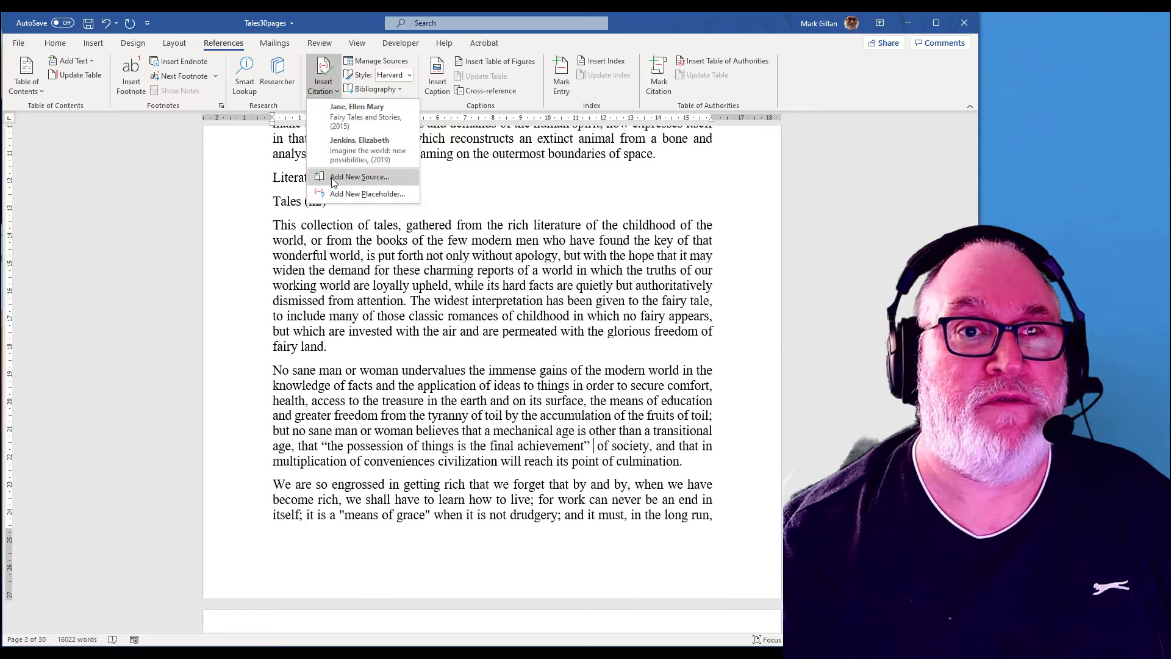
left_click(359, 176)
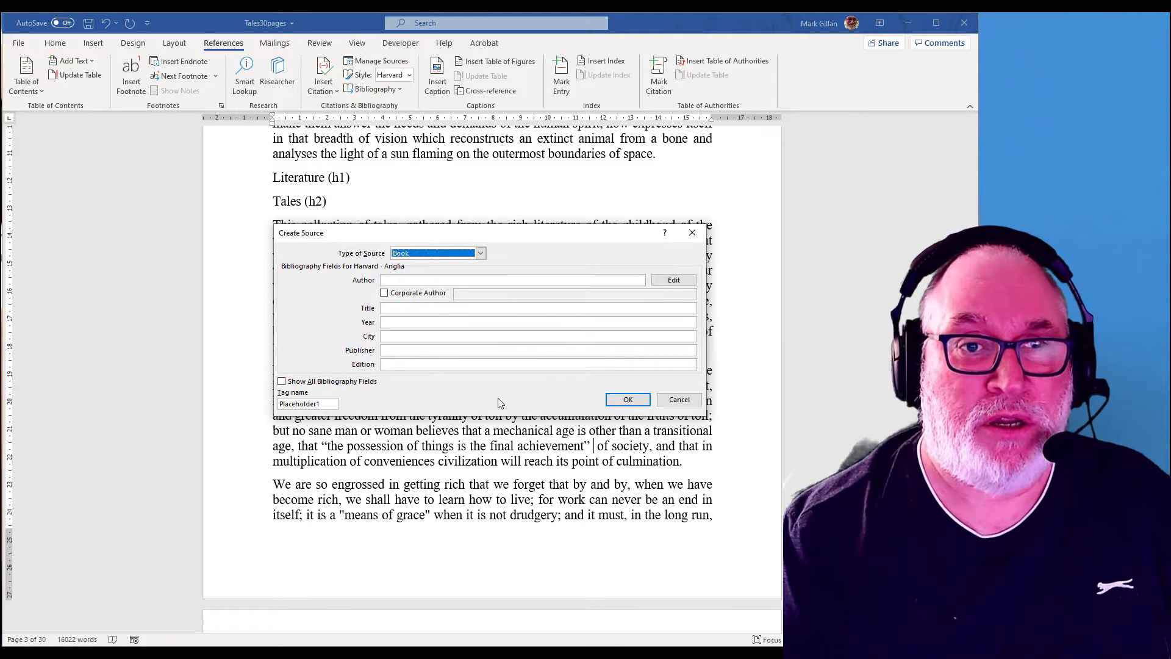
left_click(438, 279)
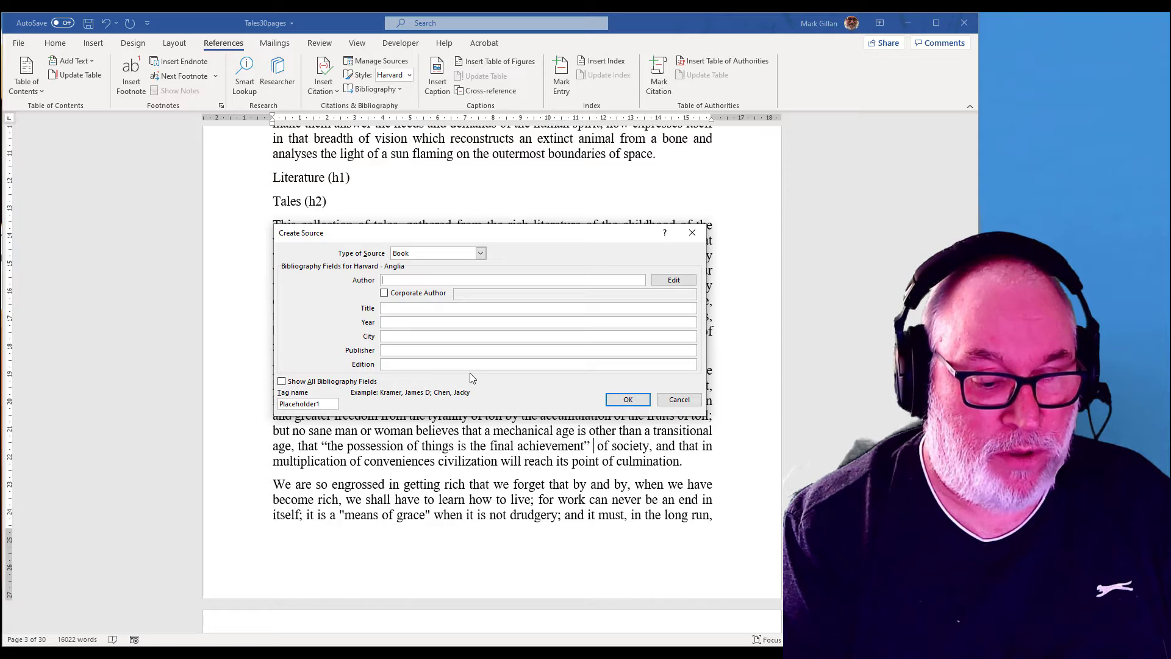
type("Roger Zuit")
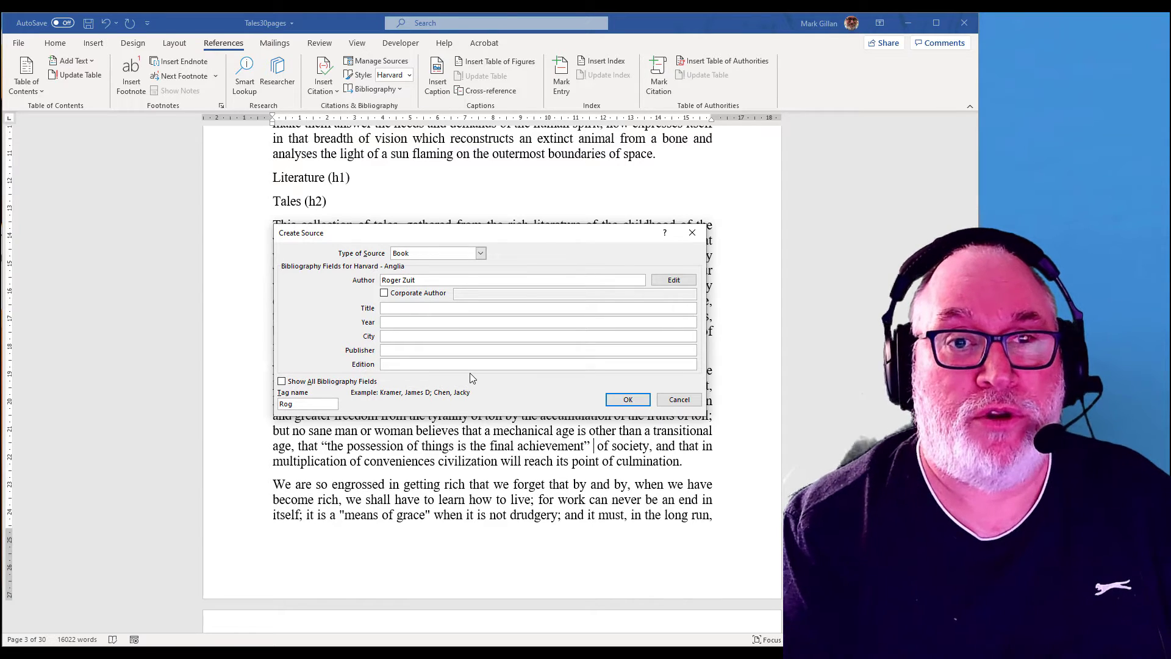
Step: Enter the source title Fake Stories: The Tales Untold
left_click(400, 310)
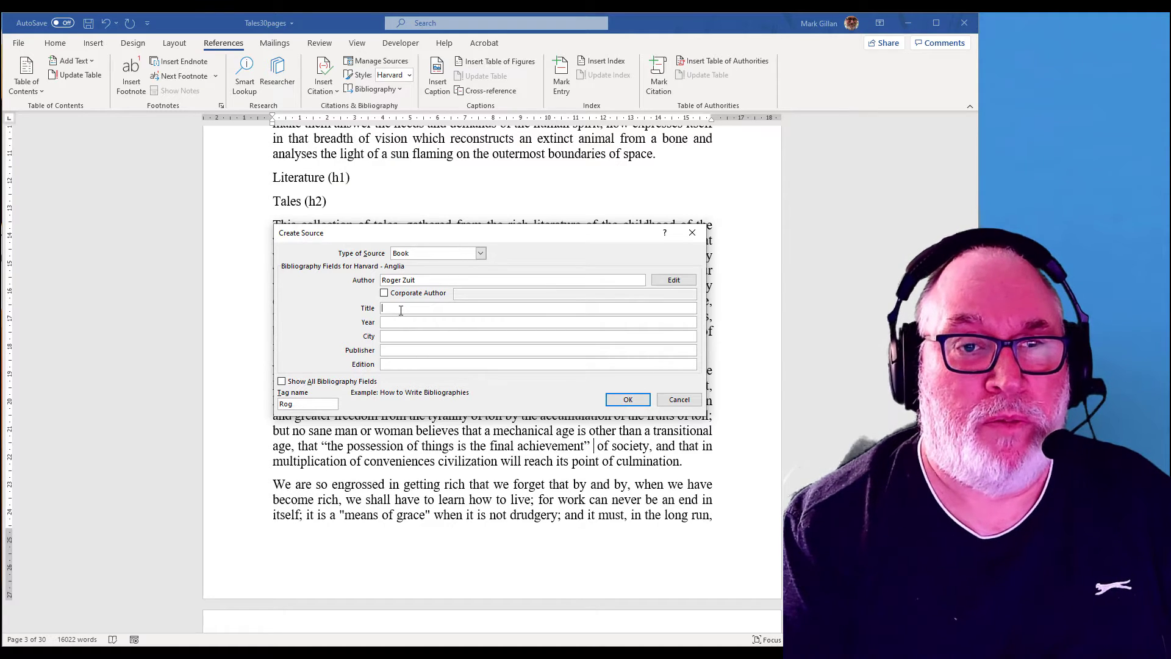
type("Fake Stories")
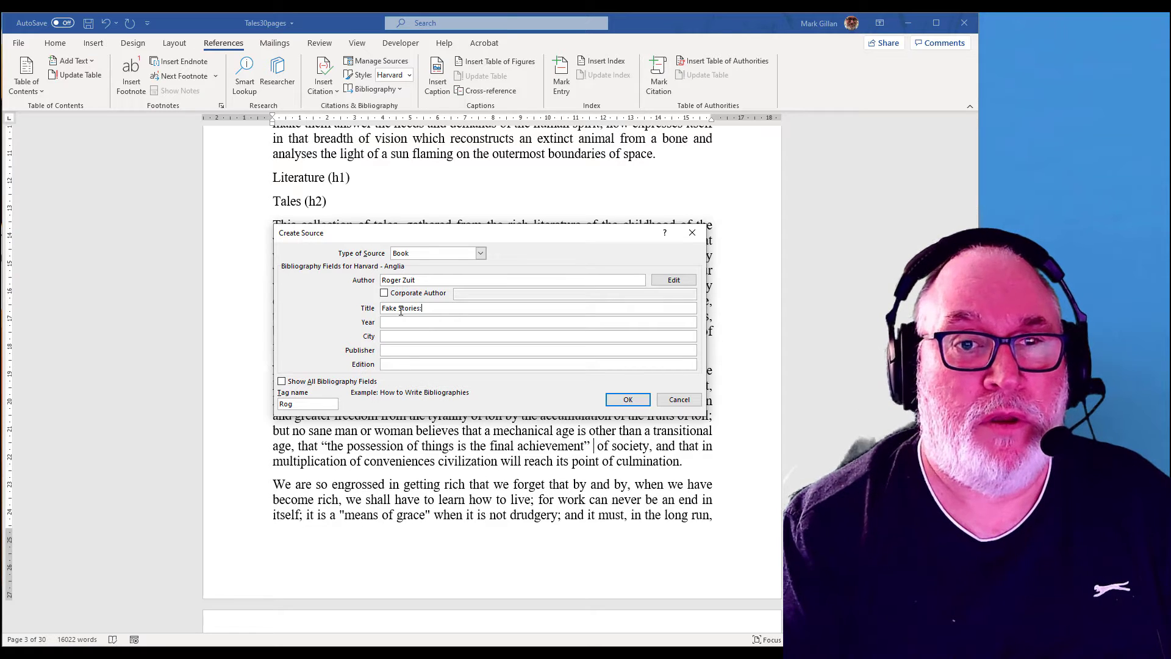
type(": The Tales Untold")
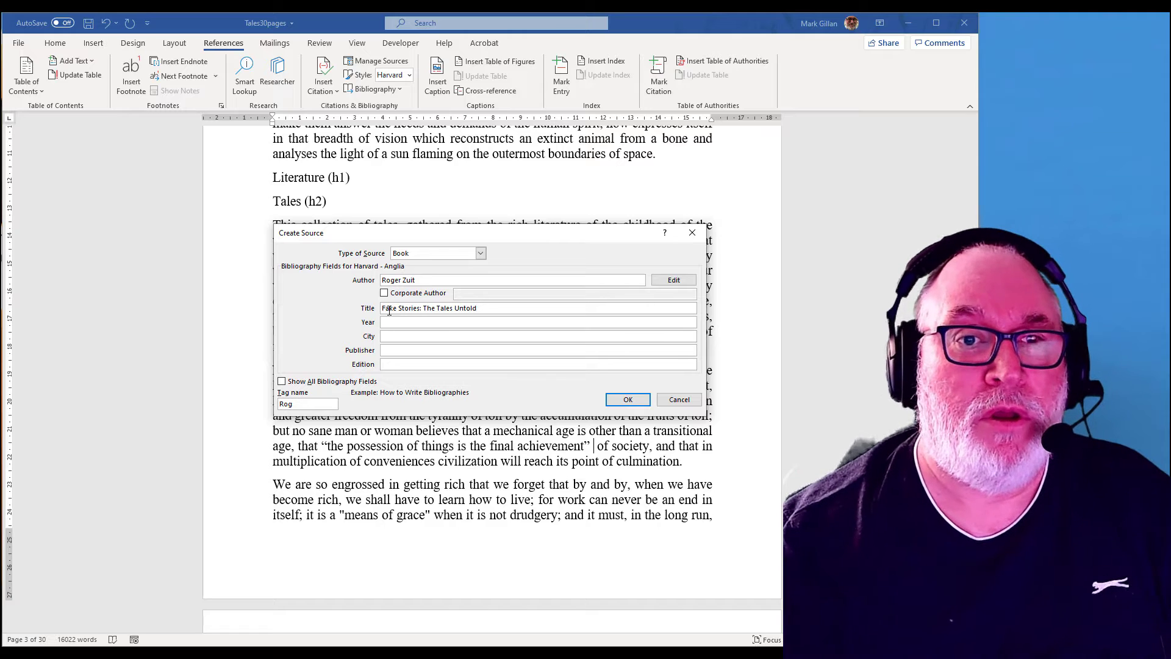
Step: Enter 2019 as the source's year
left_click(399, 323)
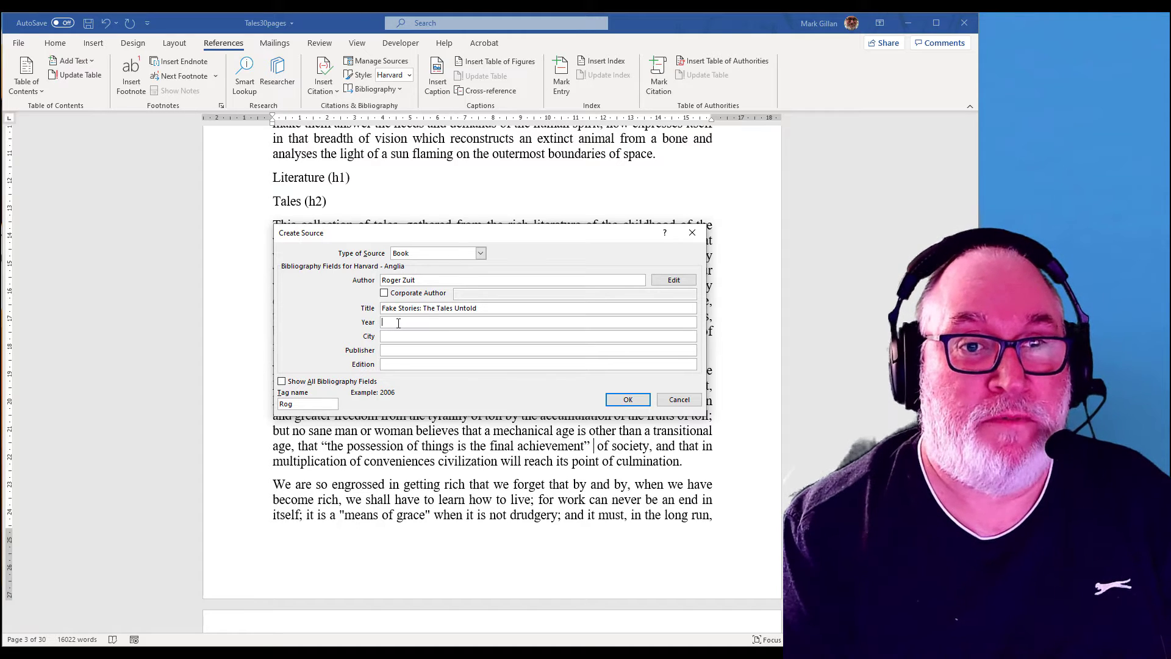
type("2019")
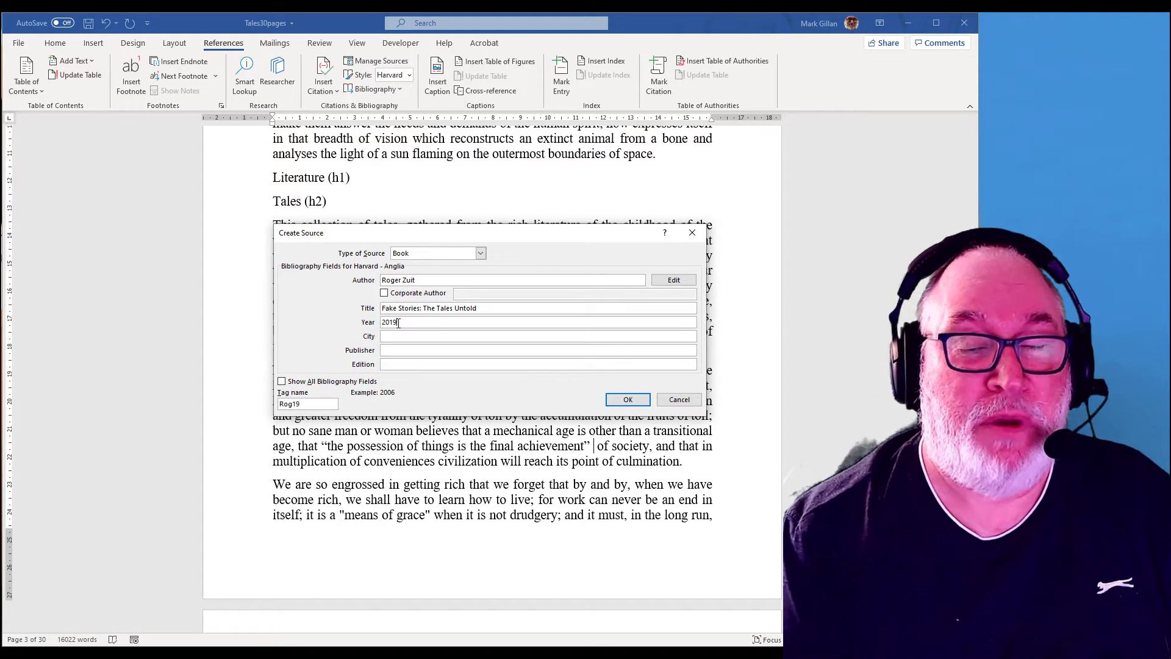
left_click(417, 336)
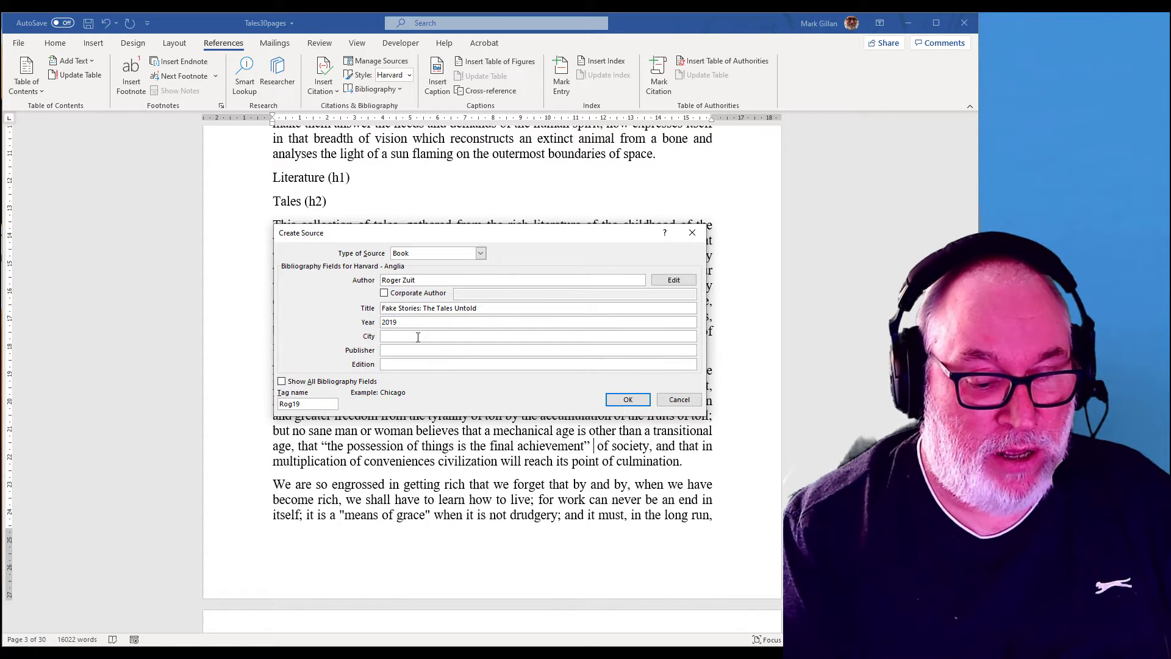
Step: Enter Paris as the source's city and French Papers and Books as the publisher
type("Paris")
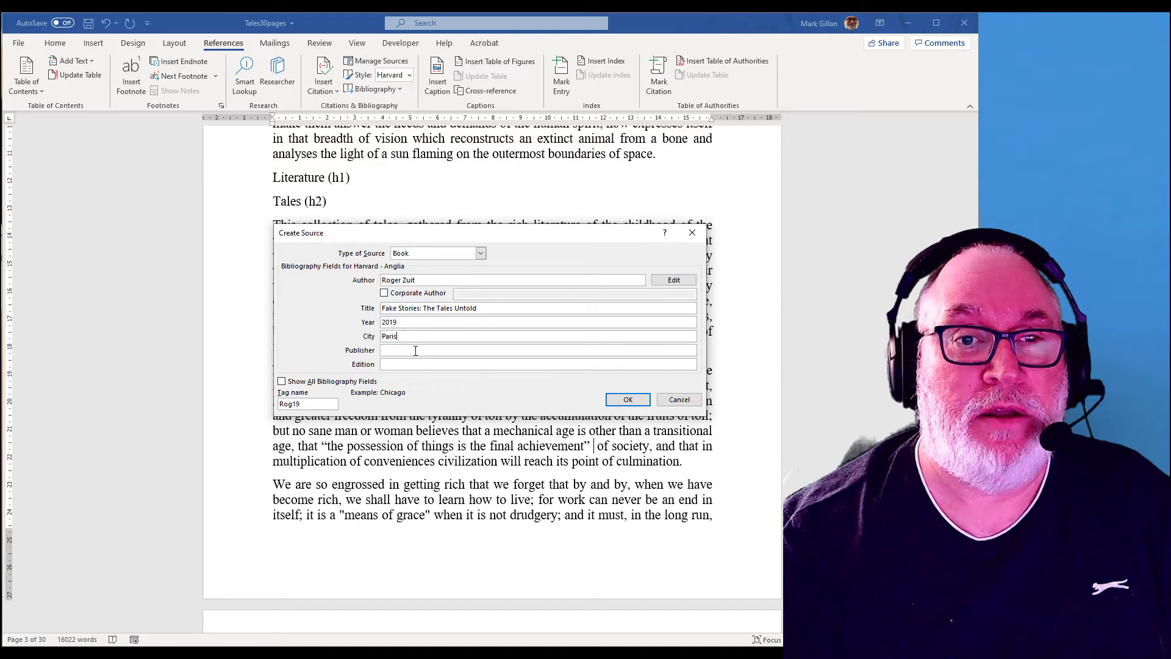
left_click(415, 350)
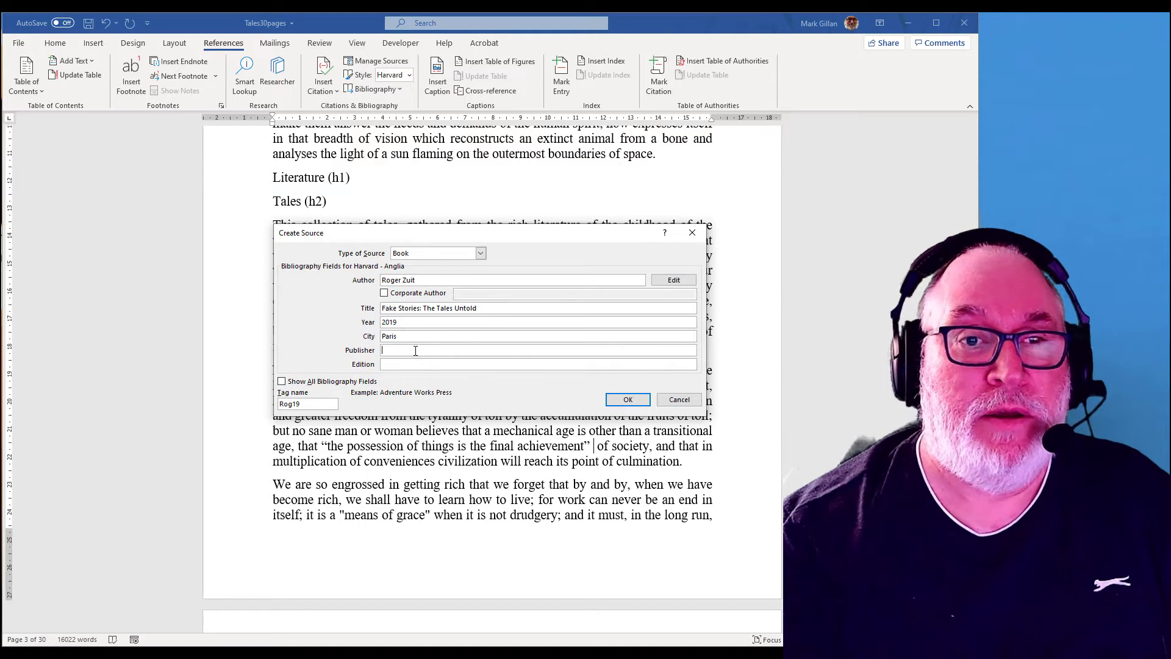
type("French Papers and Books")
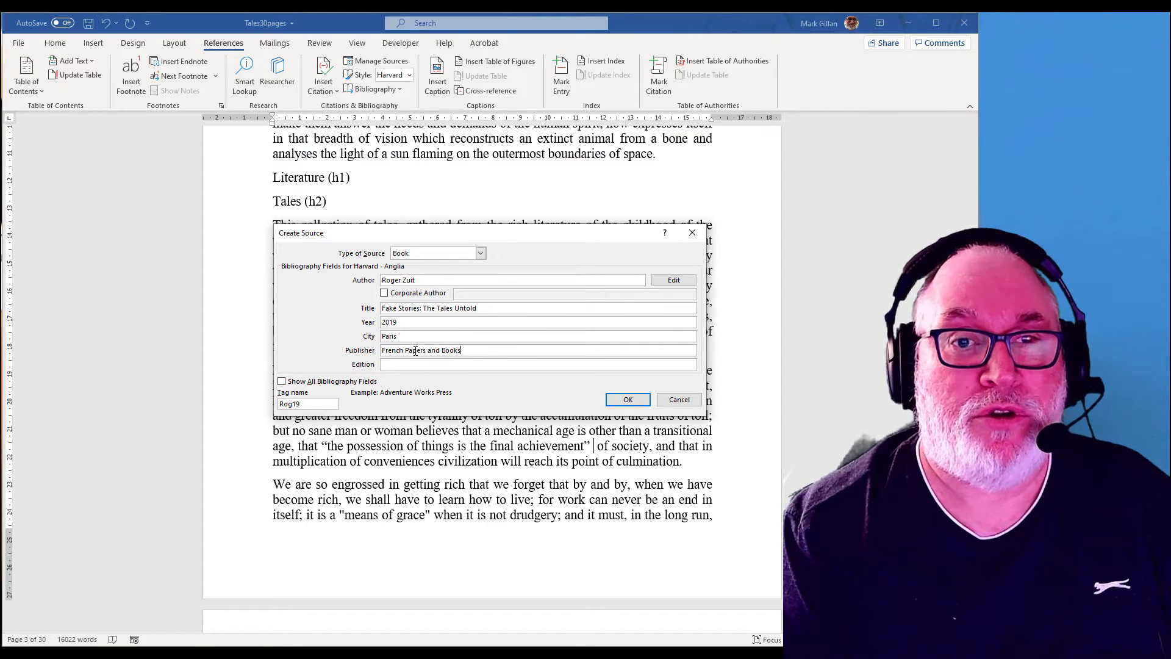
Step: Set the edition to 2nd and save the source to insert its citation
left_click(417, 365)
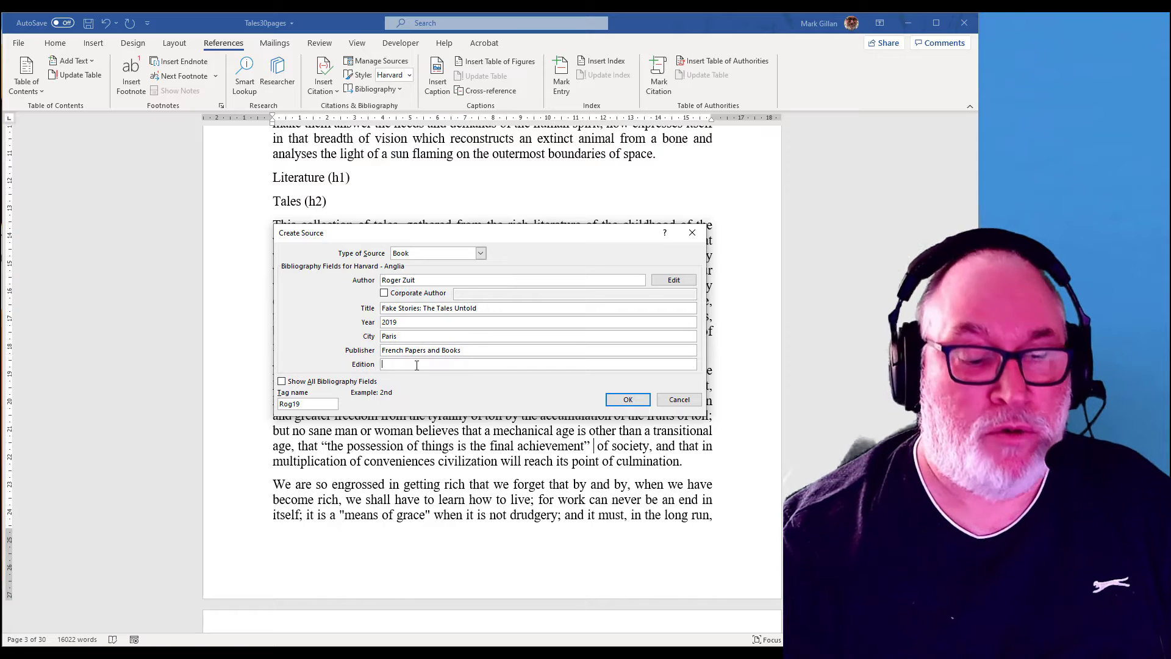
type("2nd")
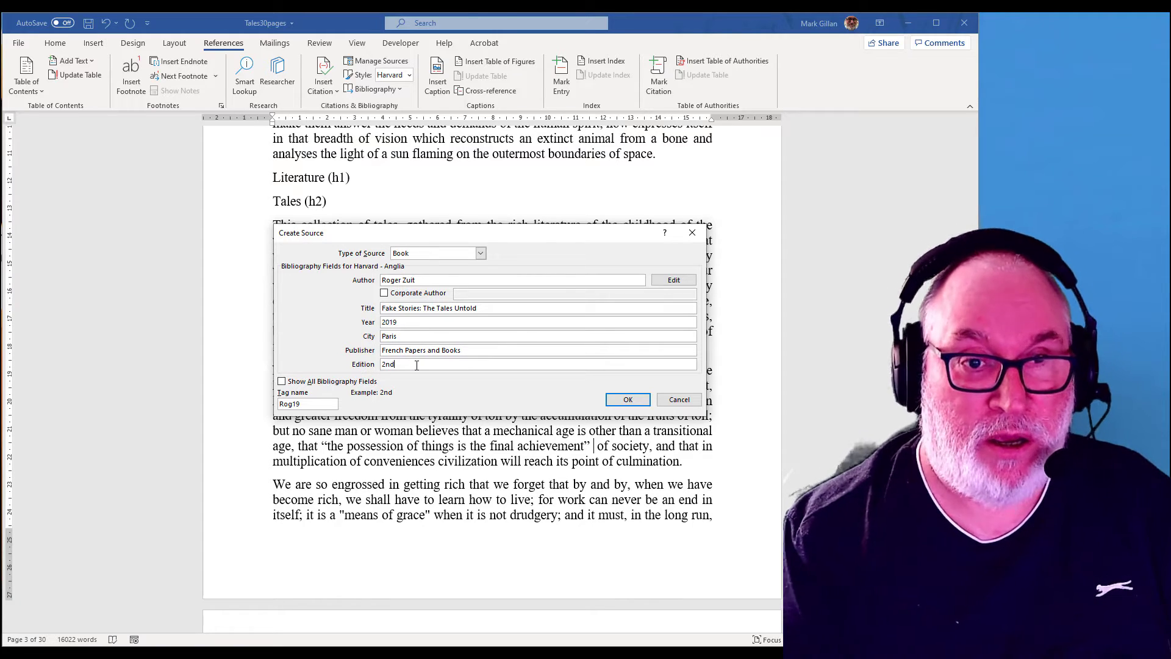
left_click(628, 399)
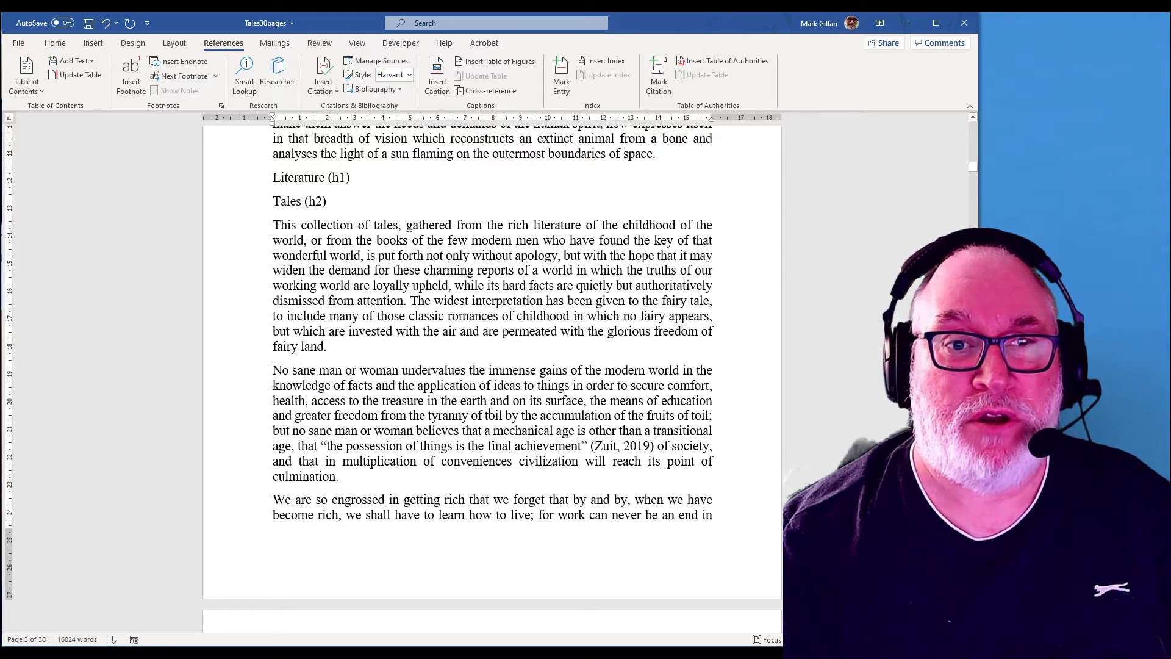
Step: Enclose "When a crowd of boys are rushing across country … occupation." in quotation marks
scroll(490, 412, "down", 7)
scroll(489, 412, "down", 8)
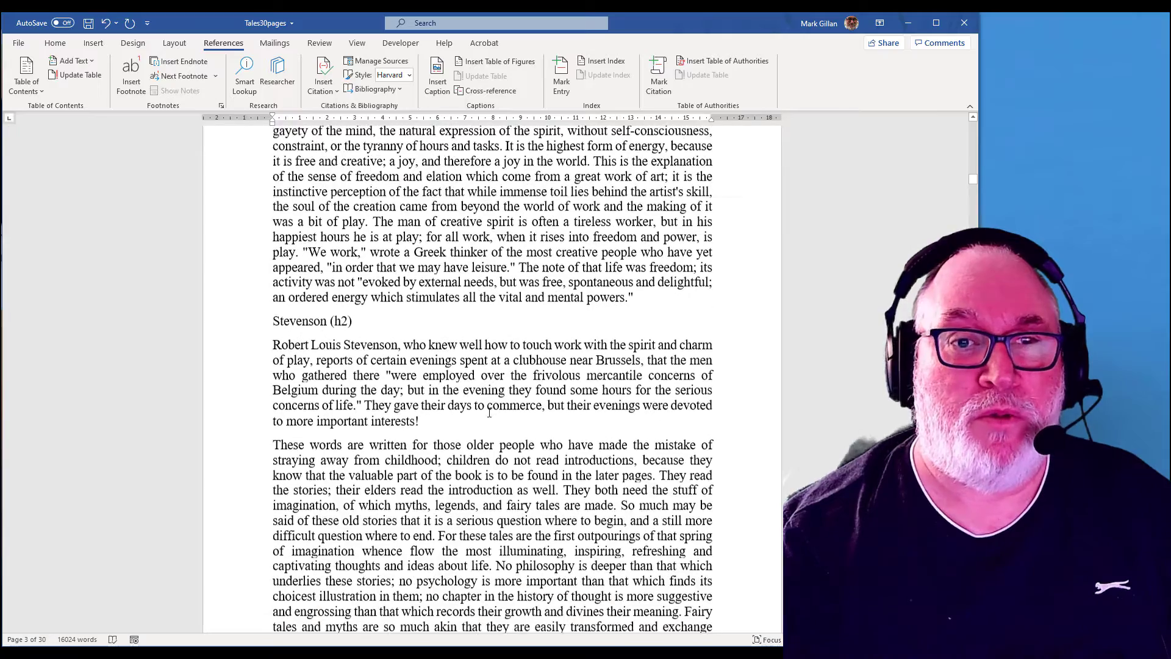
scroll(488, 413, "down", 1)
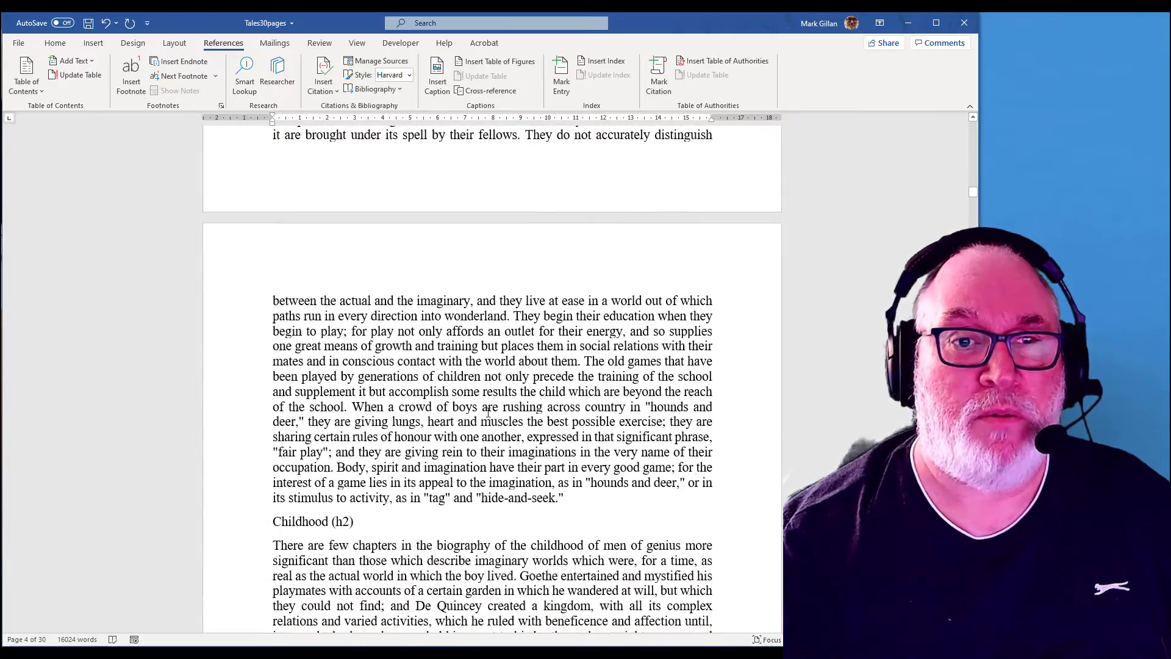
left_click(352, 406)
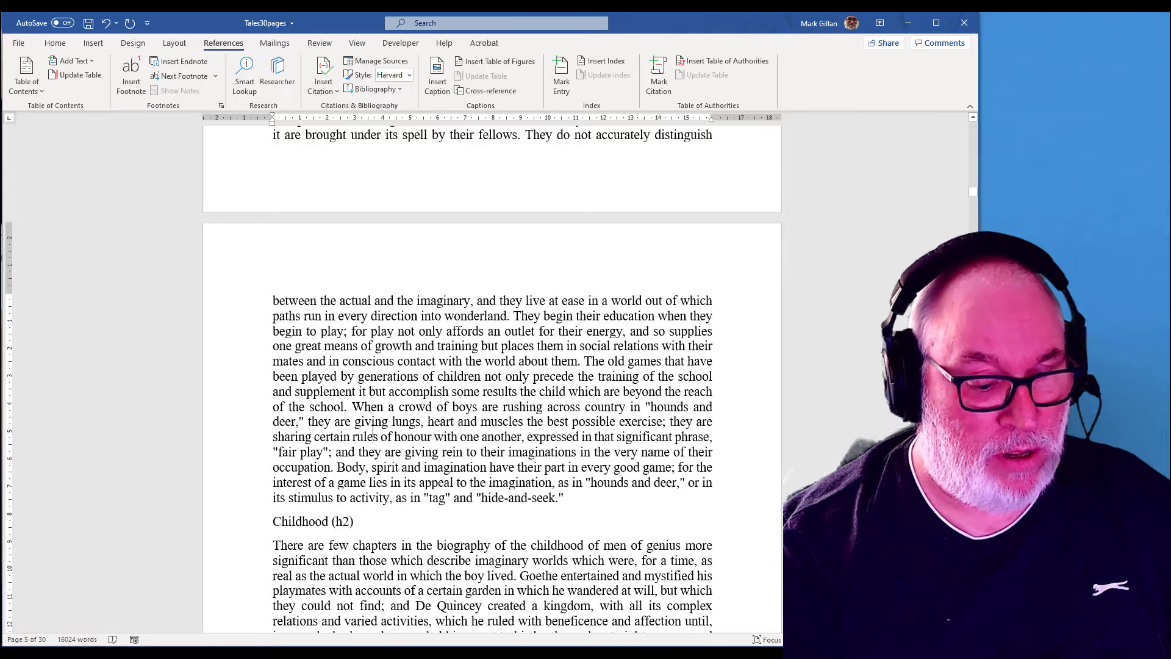
type("\"")
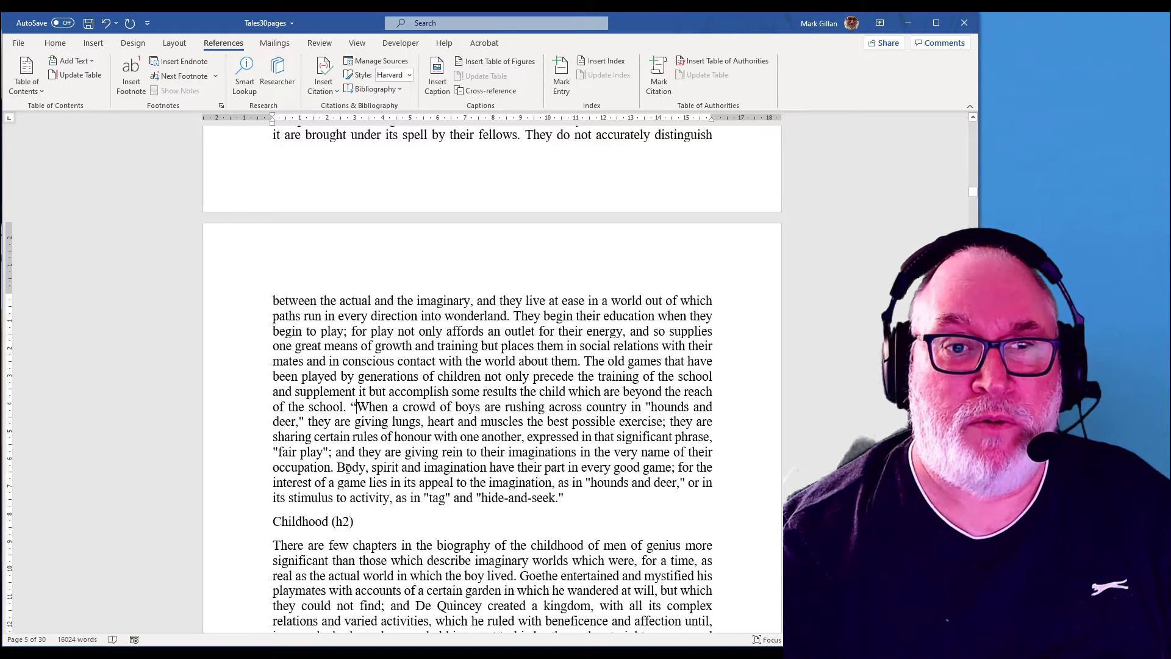
type("\"")
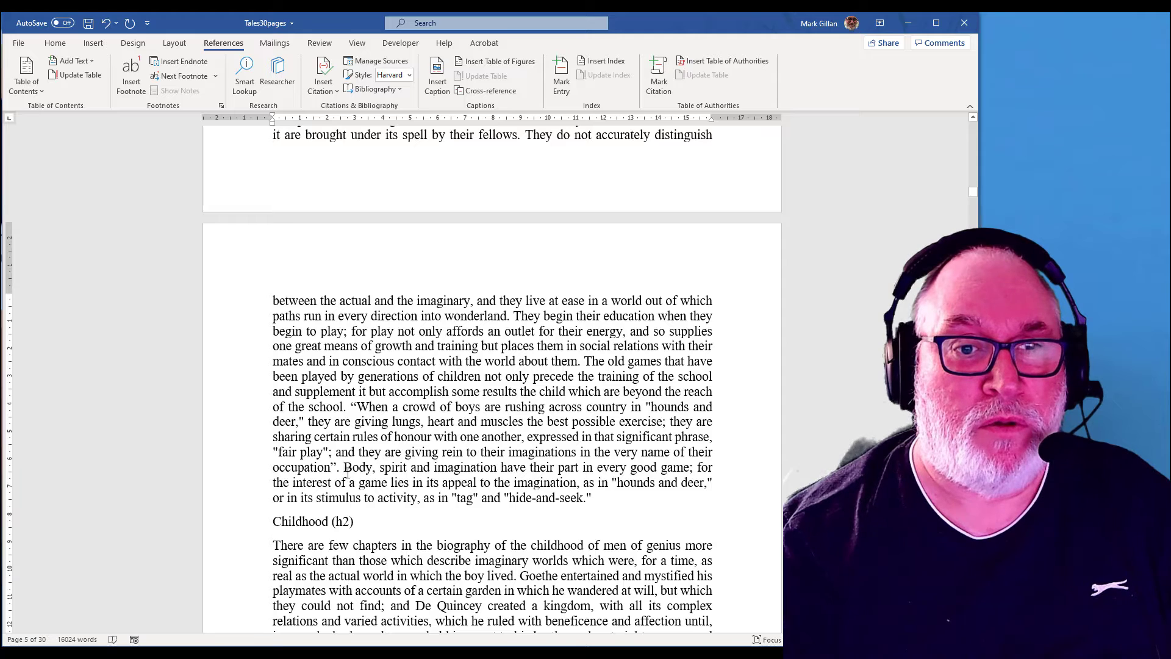
Step: Start a new Web site source after the closing quotation mark and enter the author's name
left_click(346, 470)
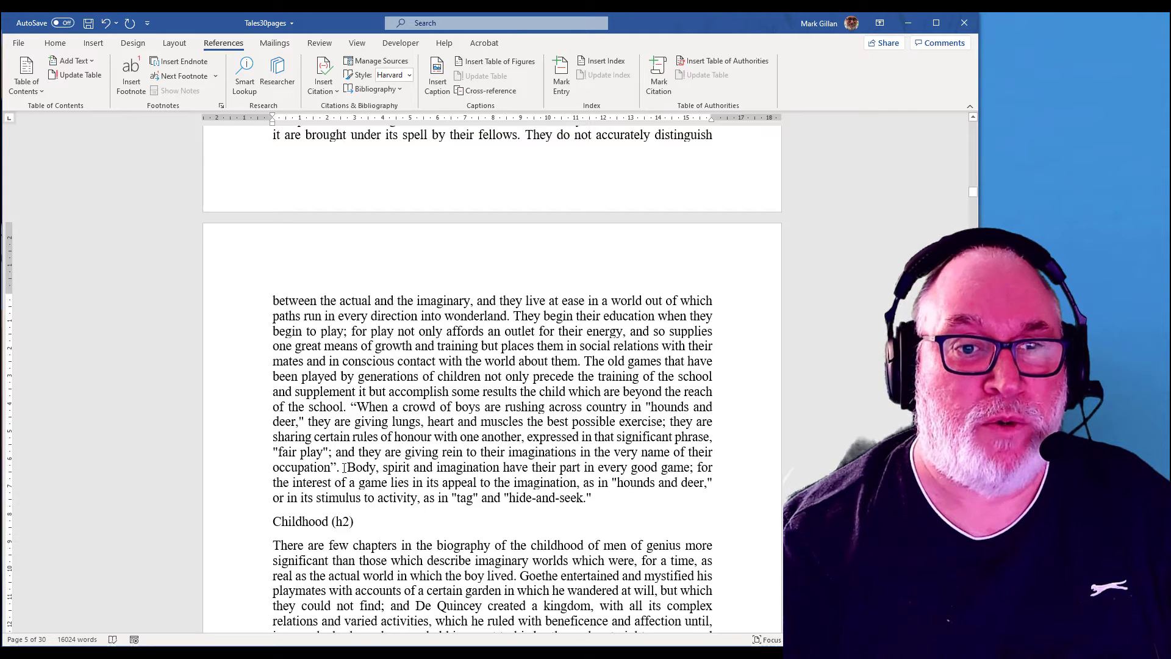
left_click(323, 83)
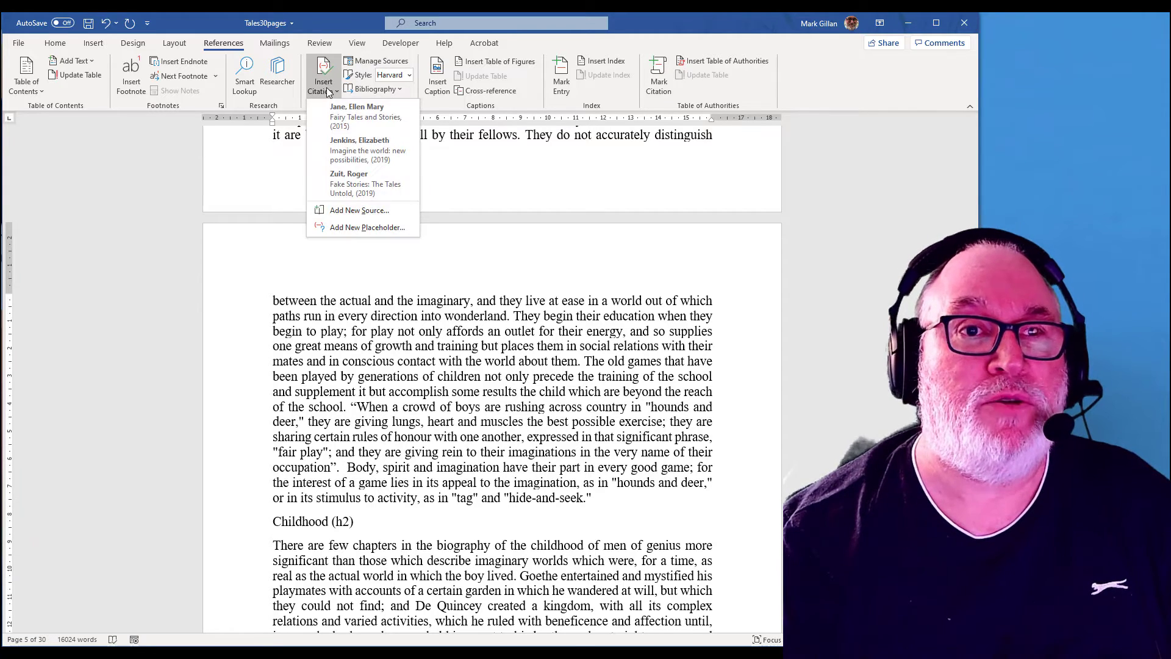
left_click(350, 211)
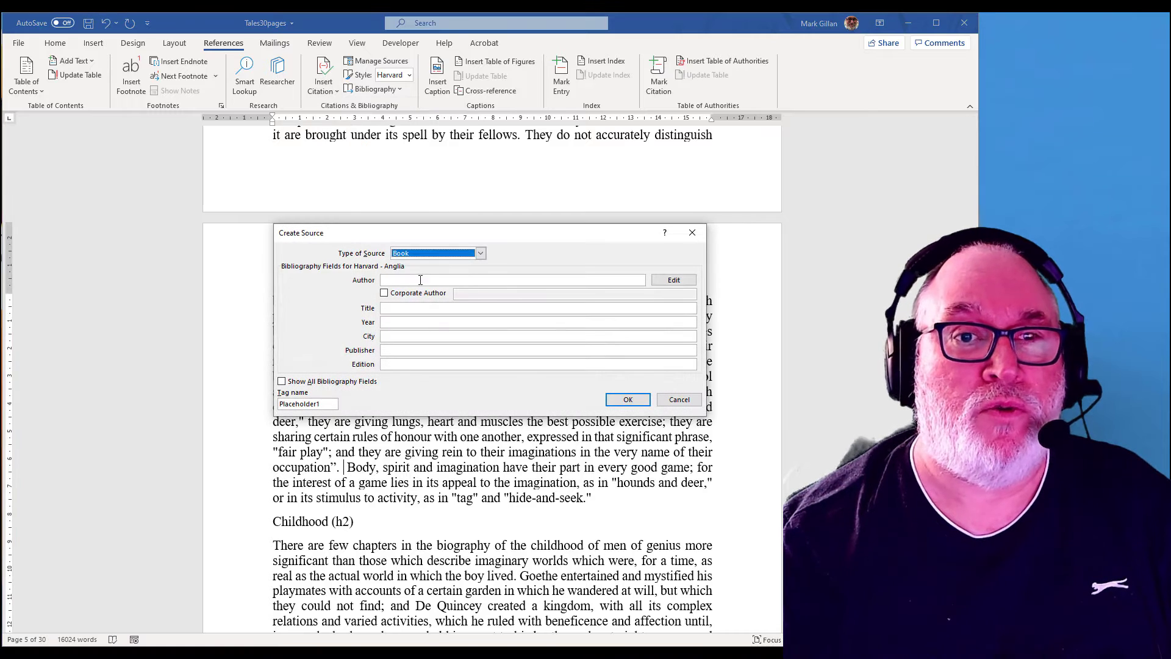
left_click(480, 253)
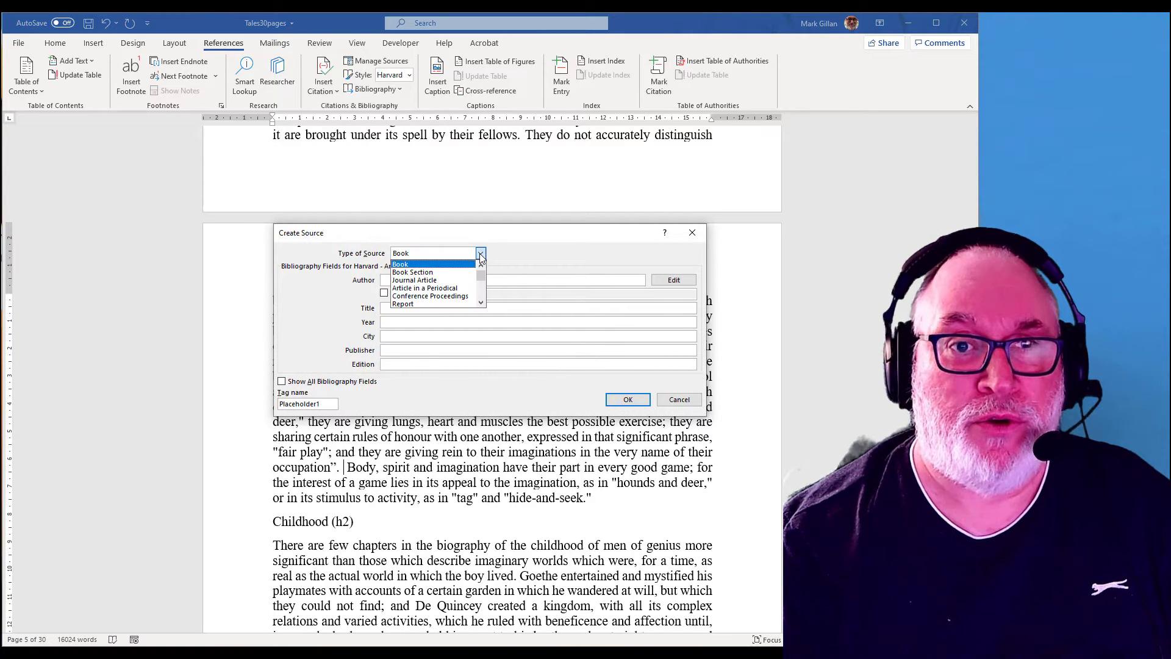
double_click(481, 303)
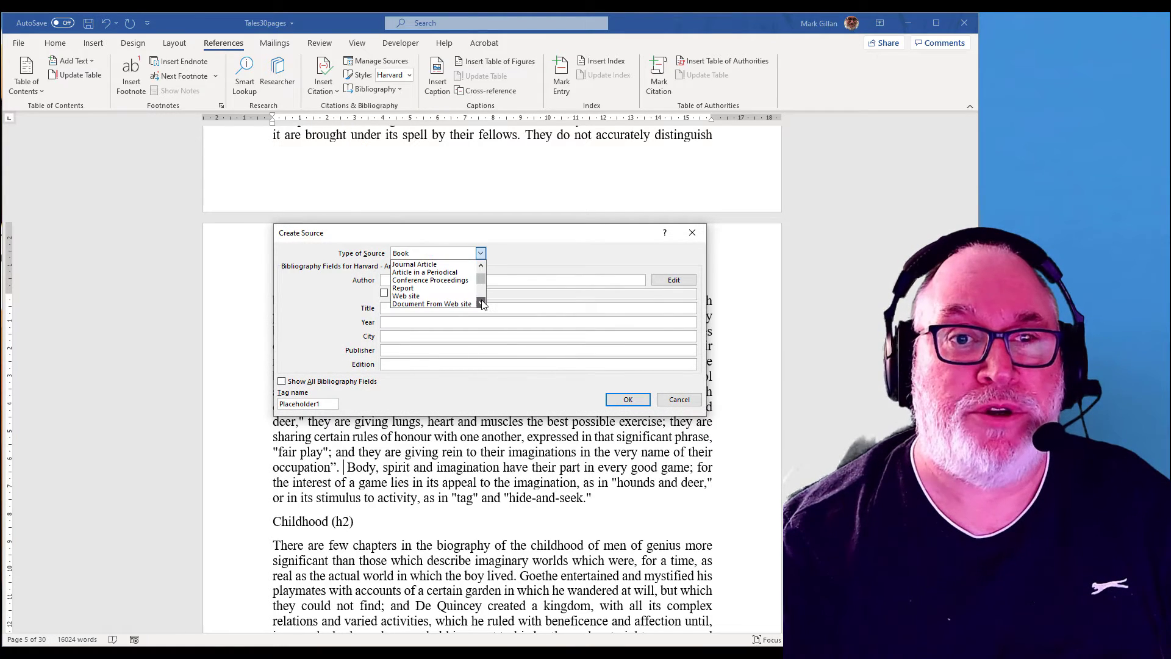
left_click(443, 298)
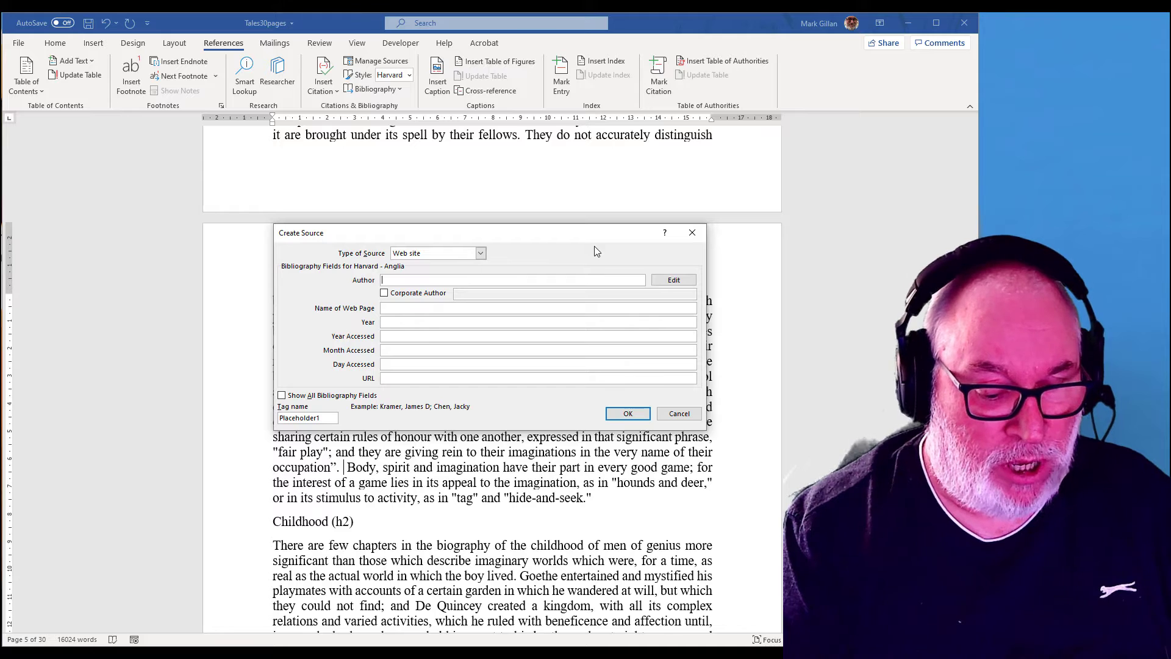
type("Bert")
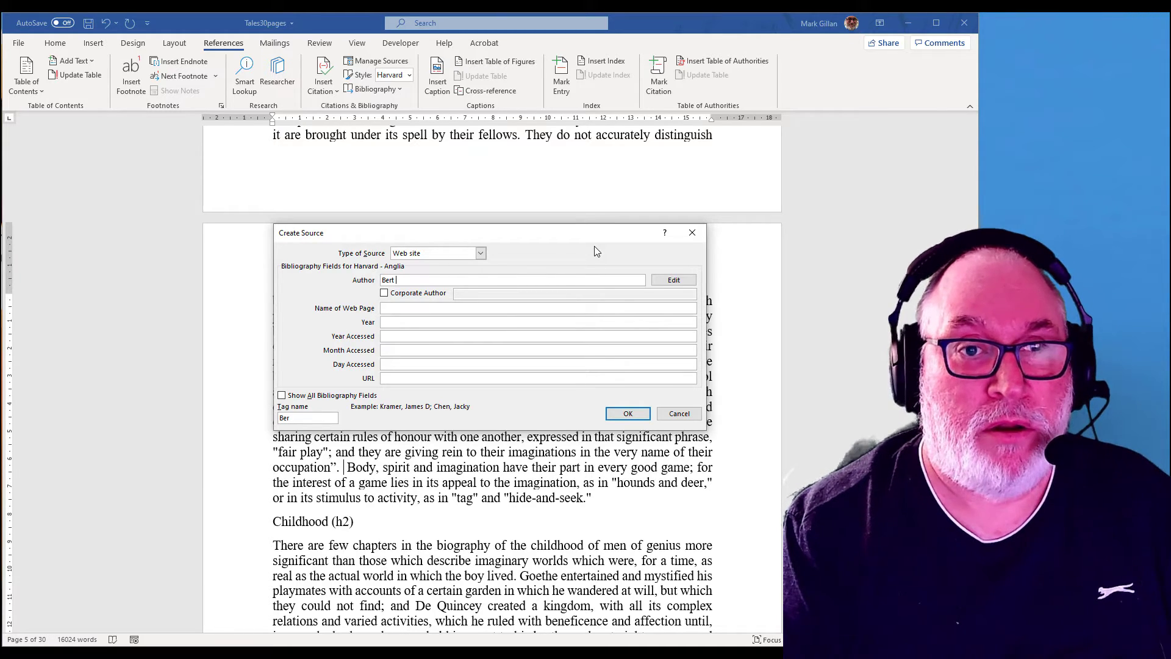
type(" Bungle")
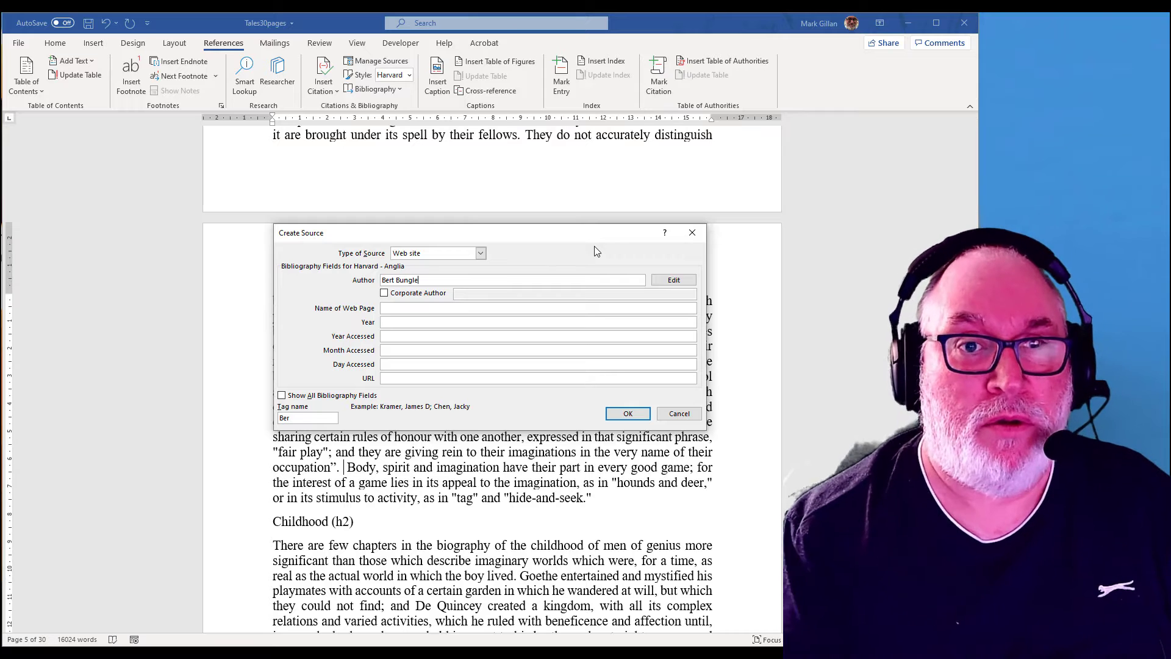
Step: Enter Fantastic website ever as the name of the web page
left_click(411, 306)
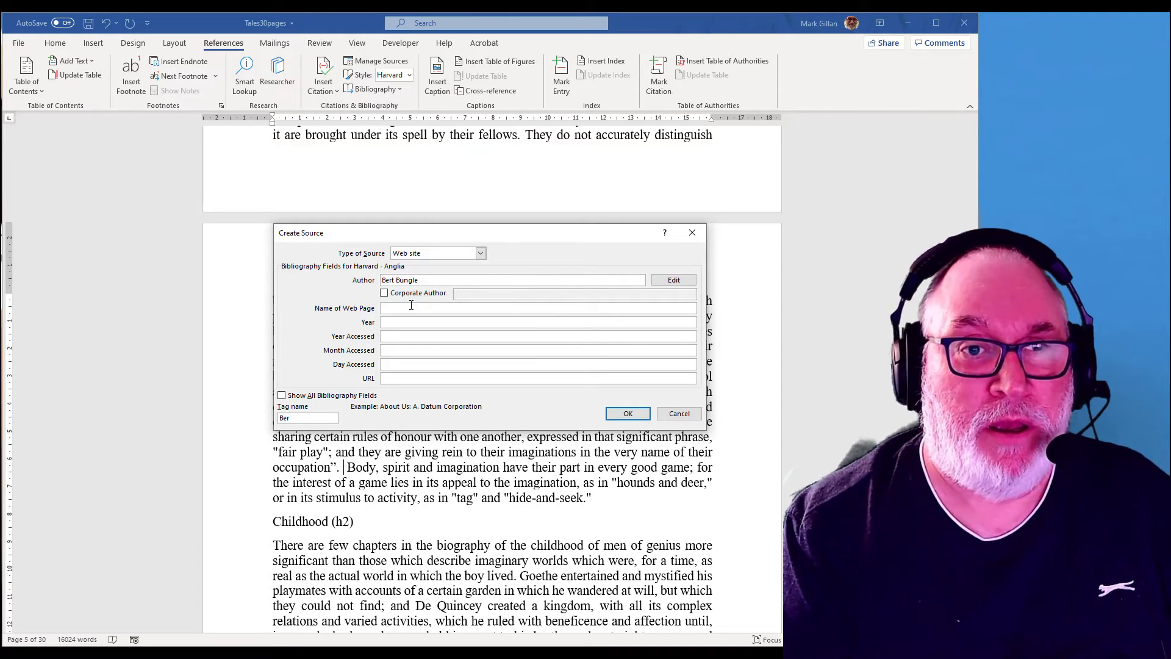
type("Fan")
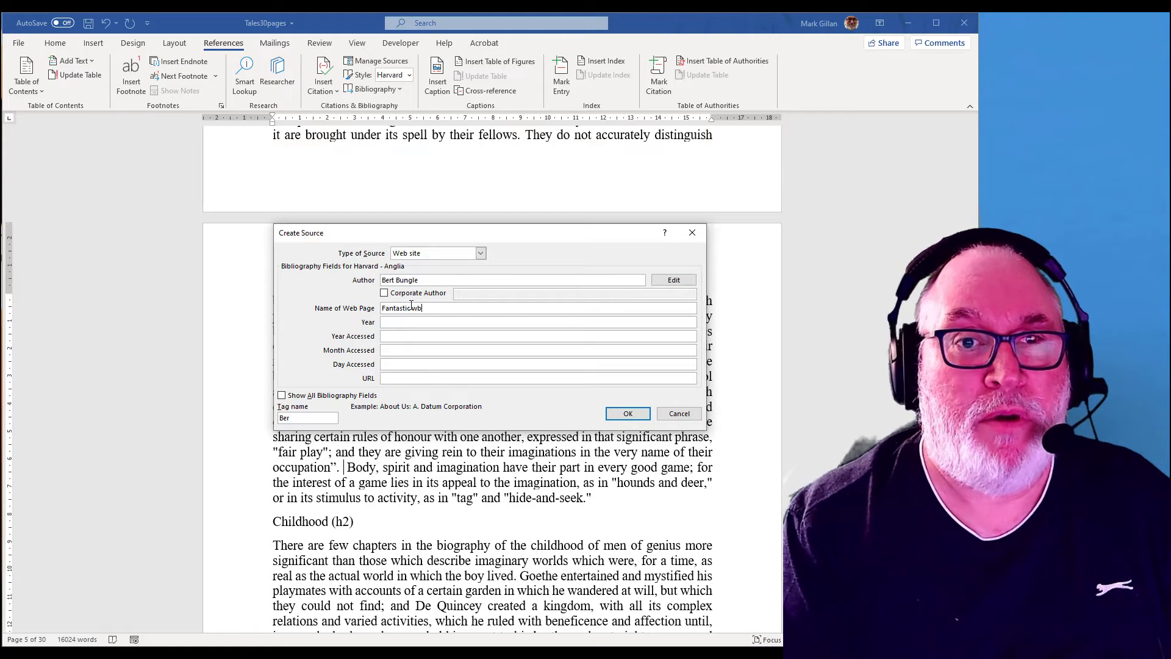
type("tastic website ever")
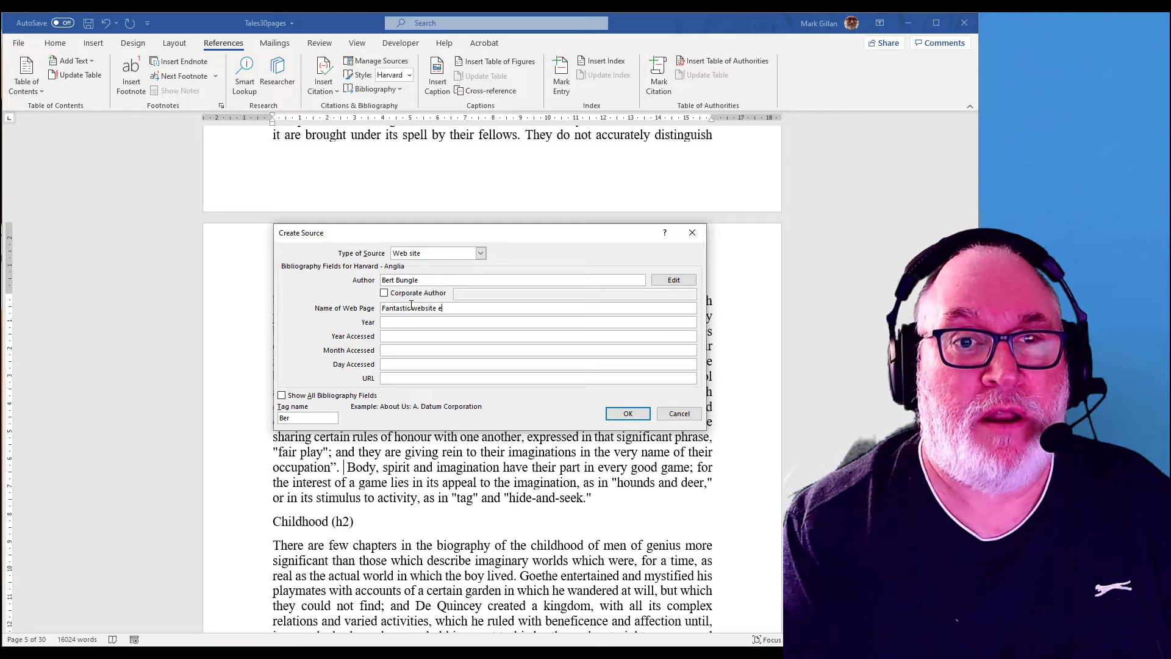
Step: Set the year and year accessed to 2020, the month accessed to 11 and the day accessed to 4
left_click(408, 323)
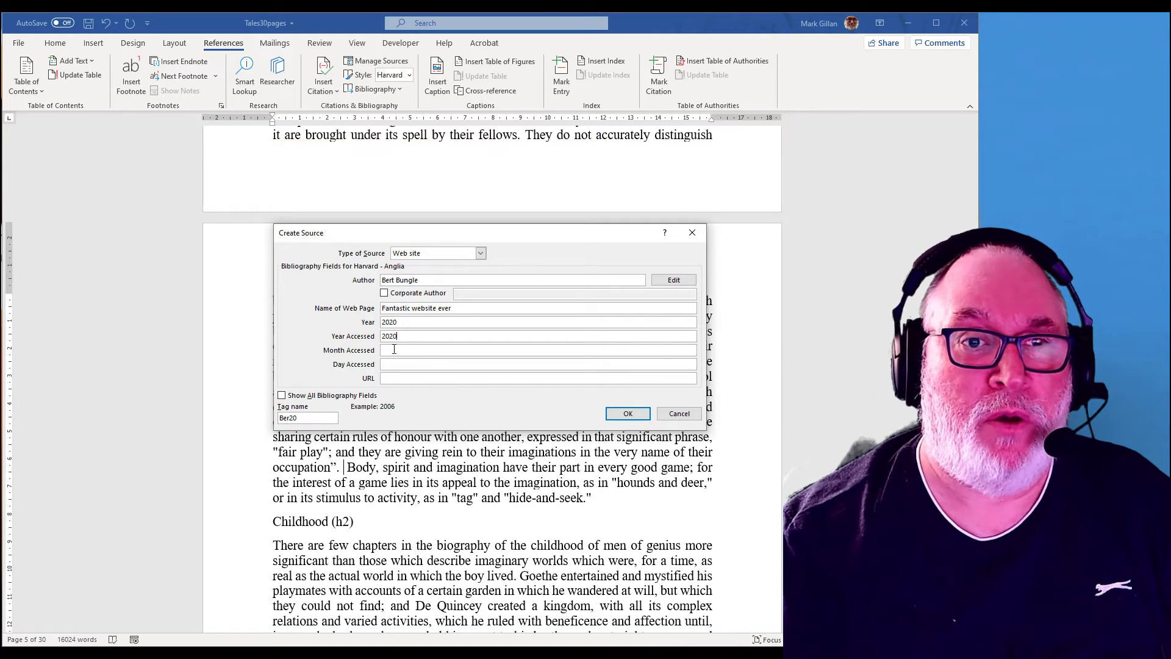
left_click(394, 349)
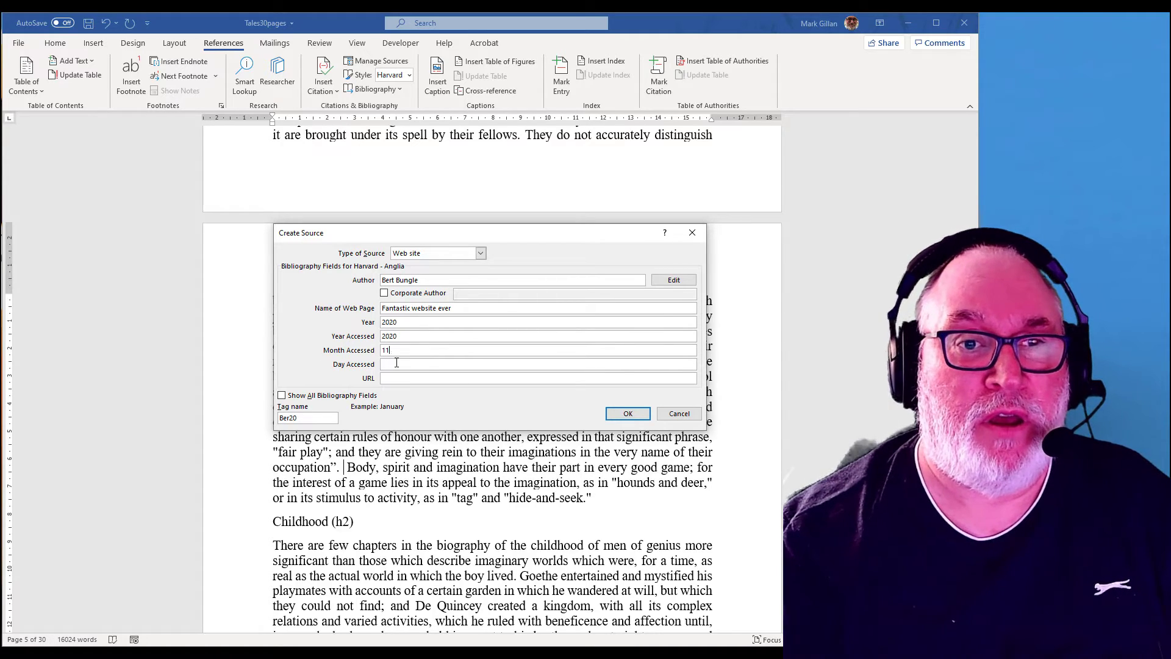
left_click(394, 362)
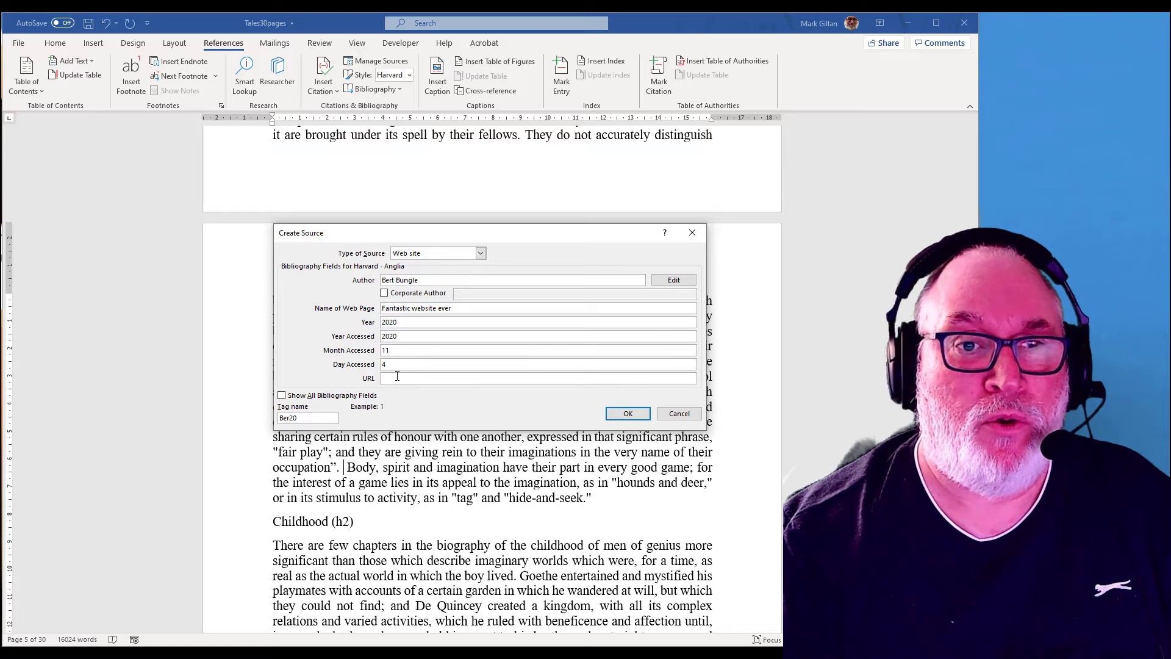
left_click(397, 376)
type("h")
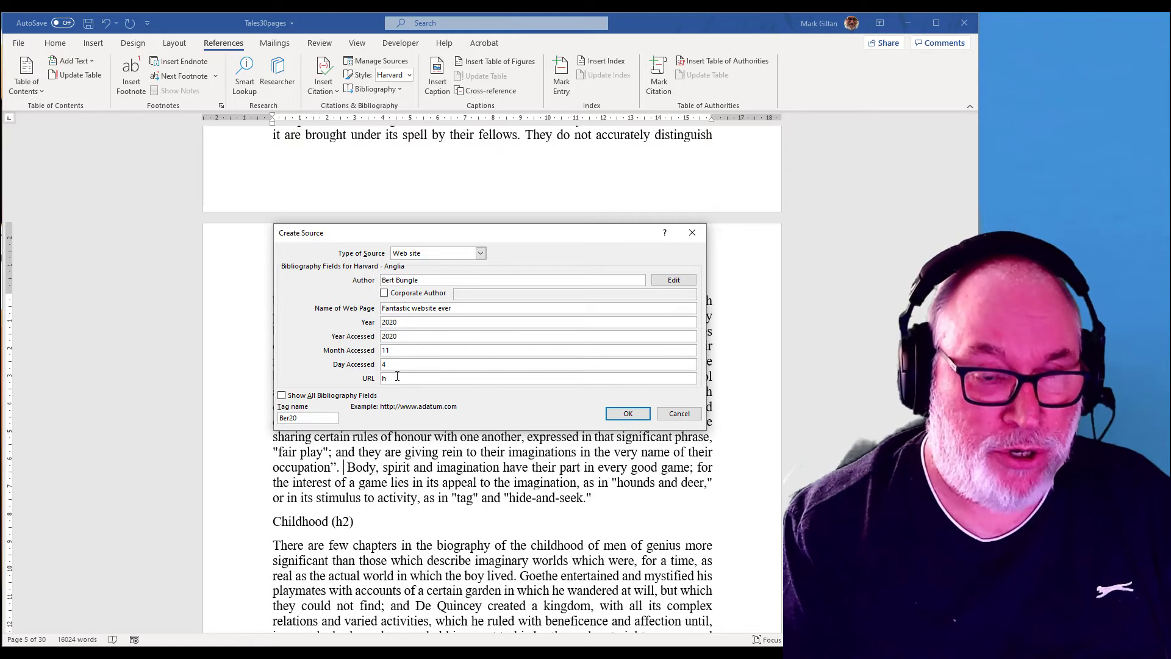
type("ttp://")
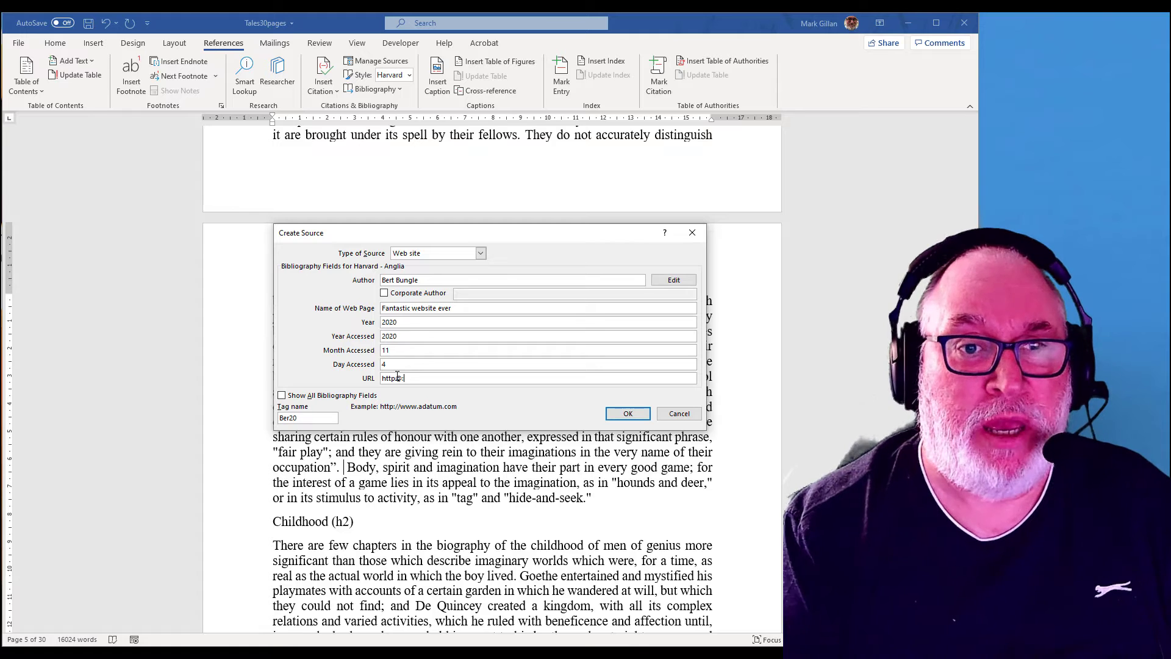
key("BackSpace")
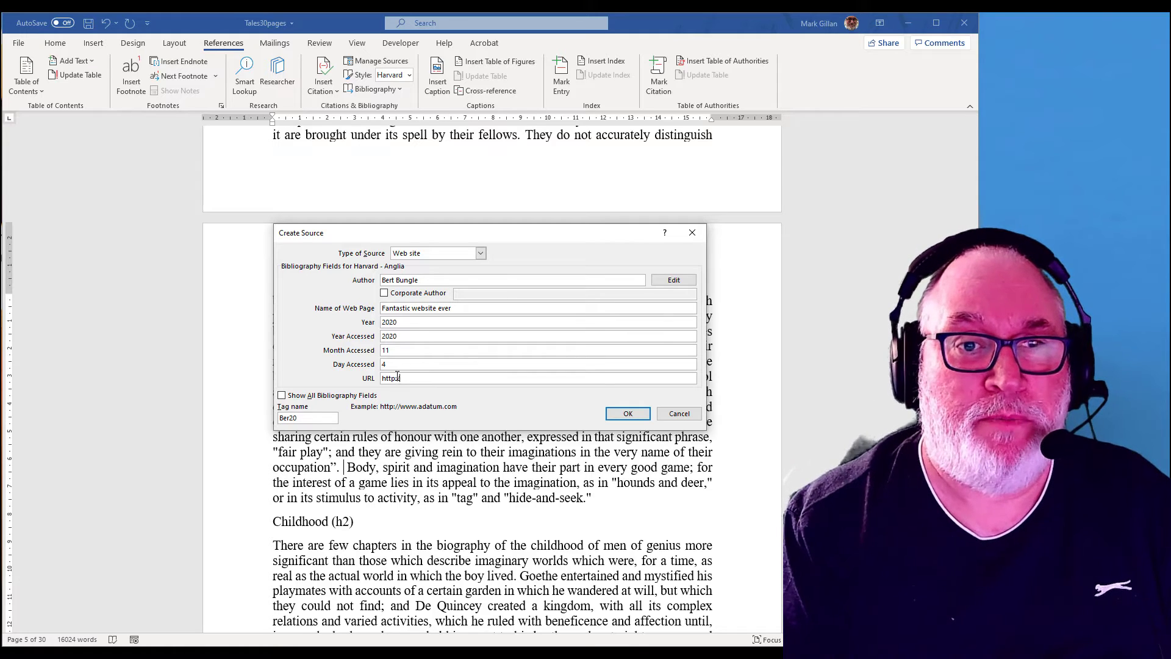
type("/www.")
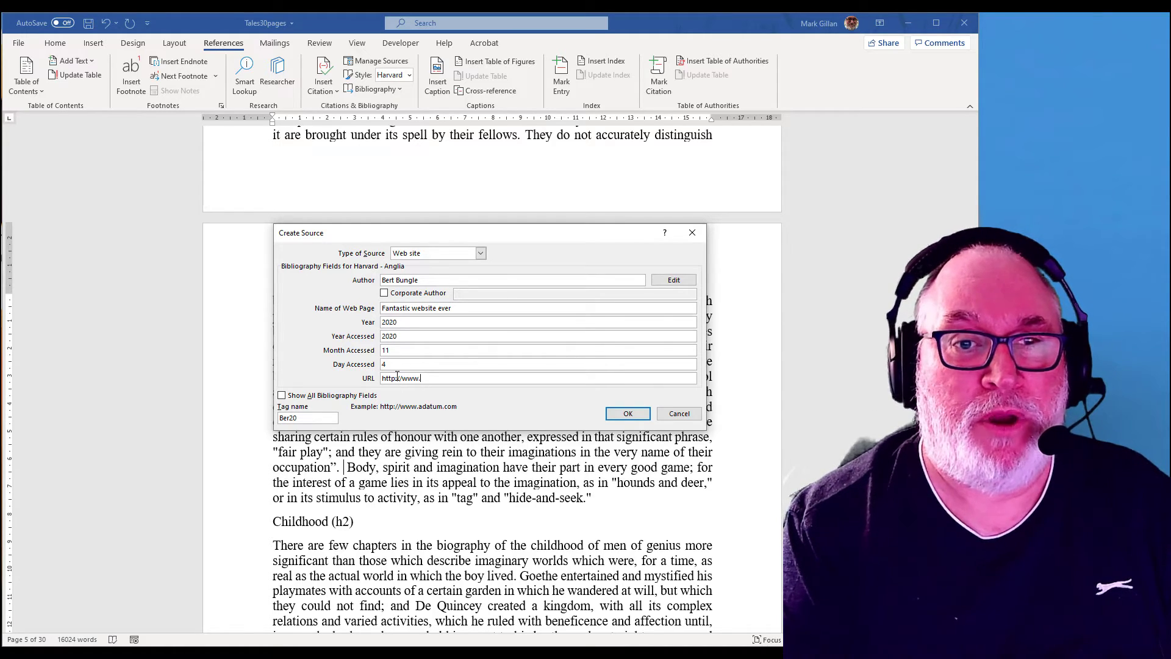
type("fantast")
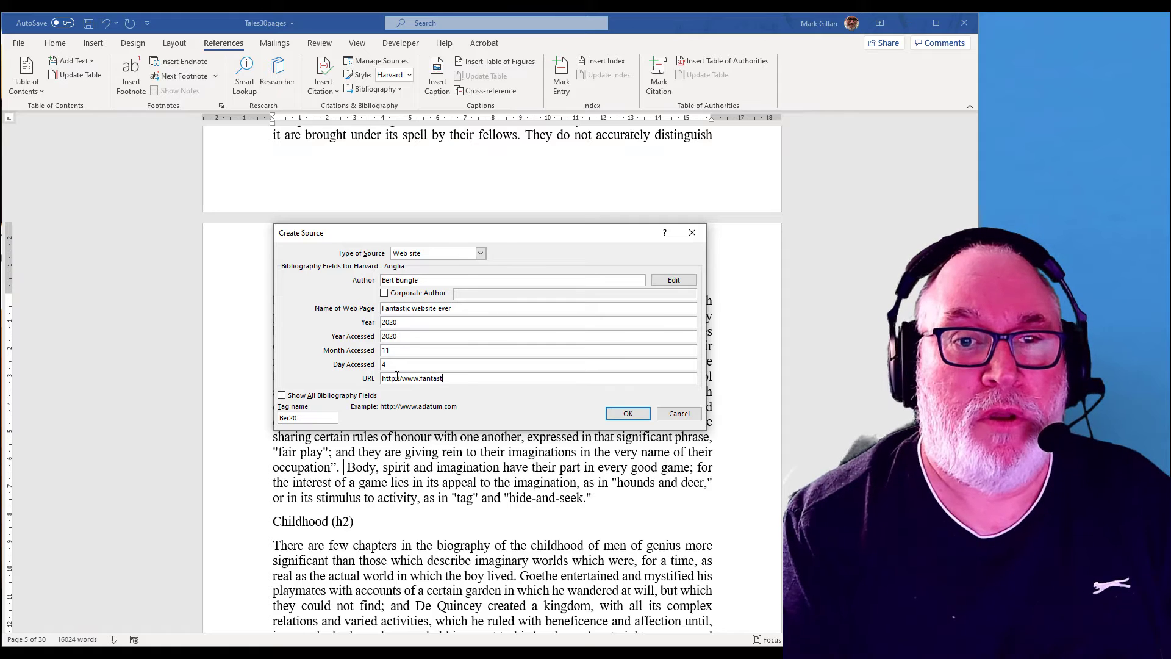
type("ic")
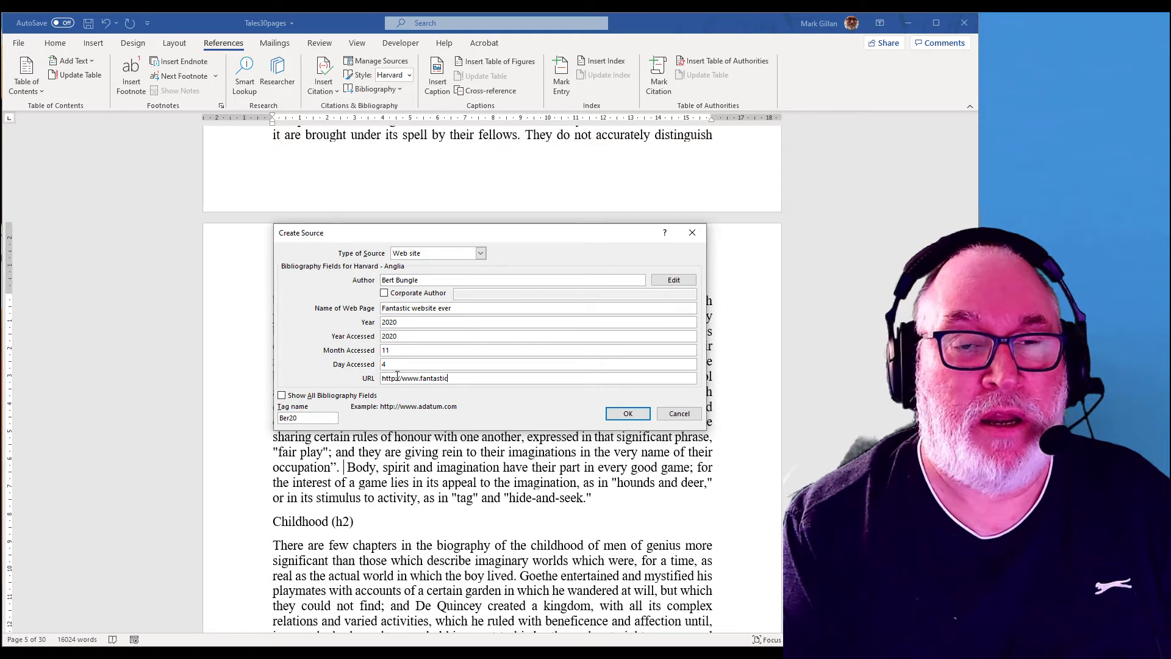
type("websiteever")
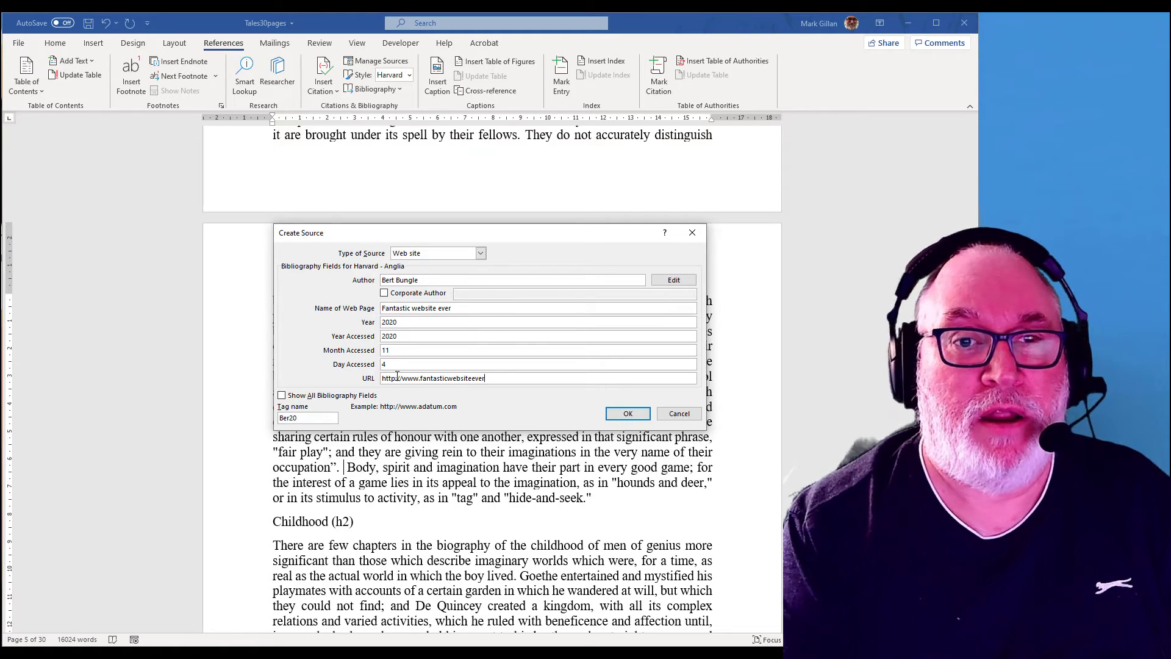
type(".com")
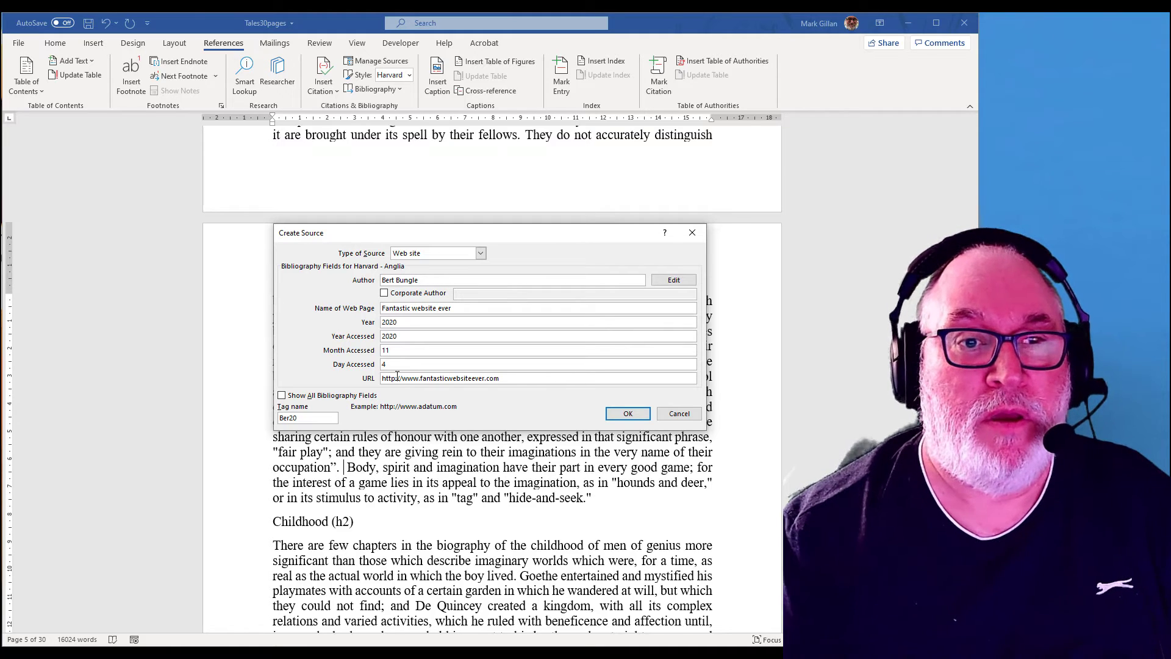
left_click(627, 413)
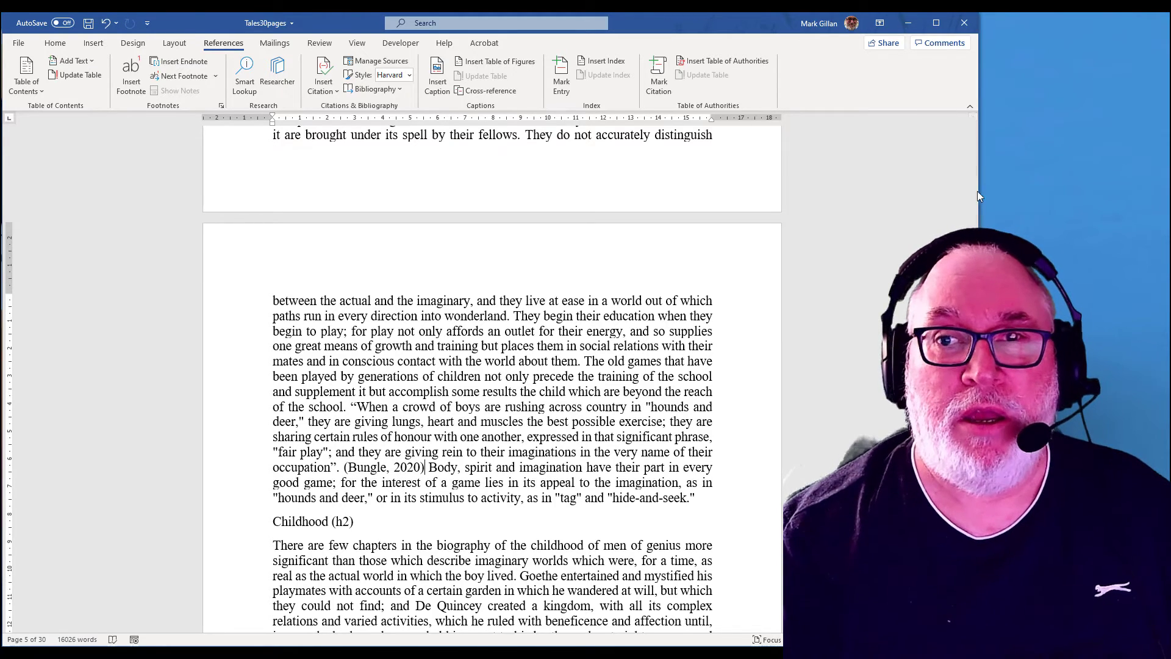
Step: Insert a page break at the end of the document to start a new blank page
left_click_drag(976, 194, 974, 616)
left_click(749, 549)
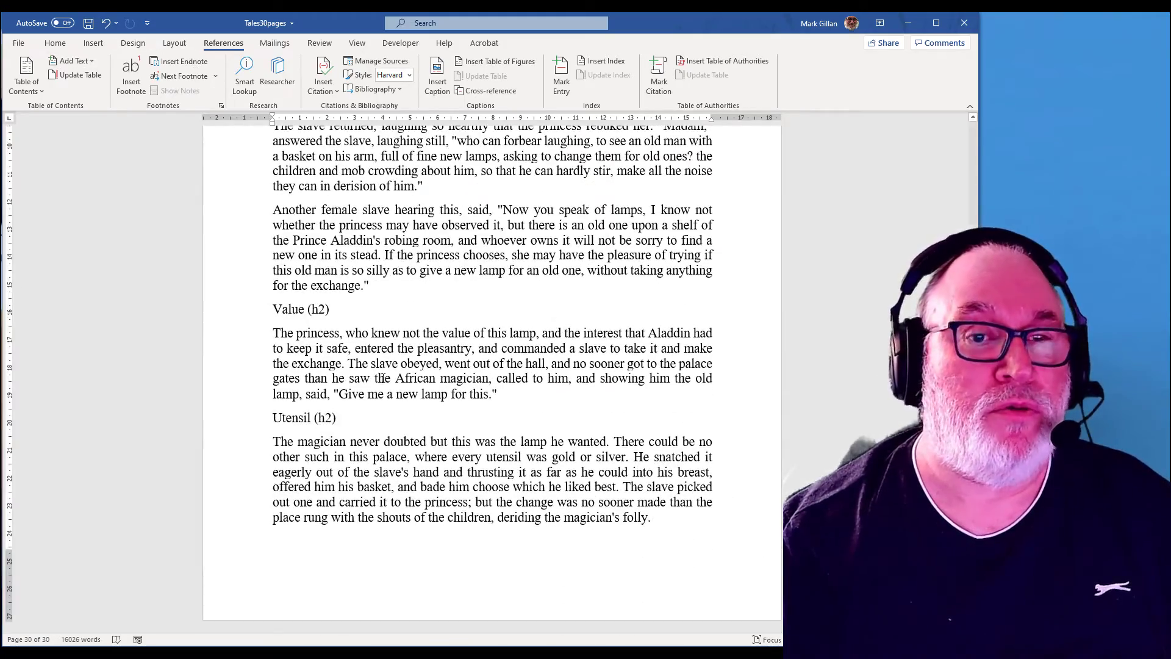
left_click(90, 44)
left_click(35, 88)
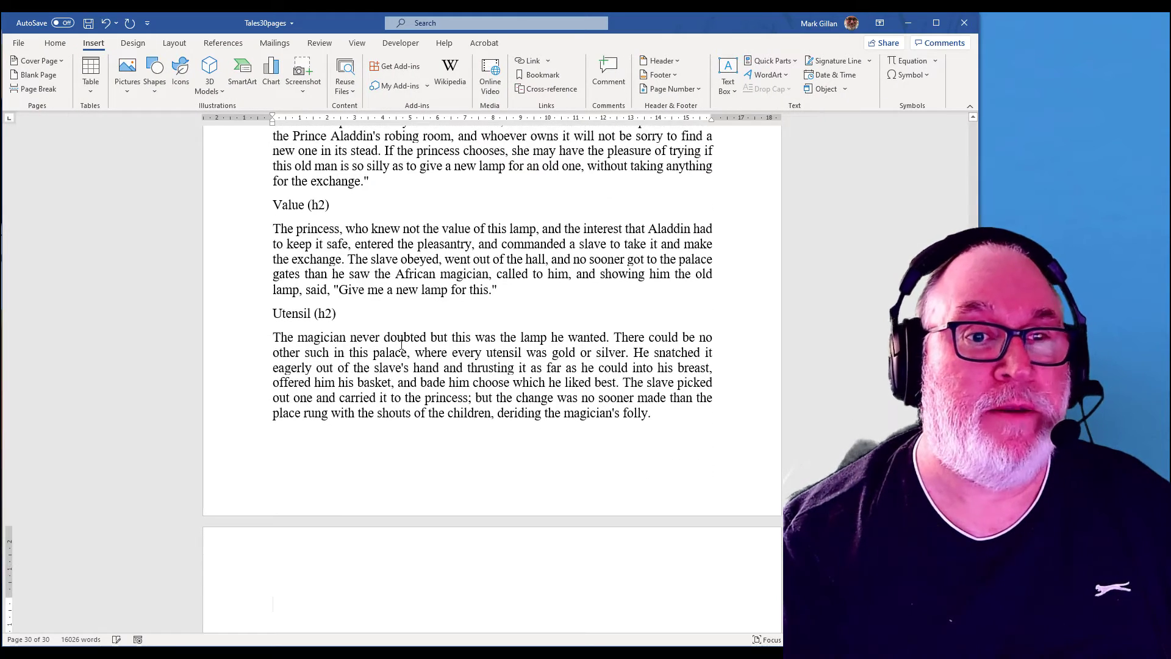
scroll(403, 349, "down", 5)
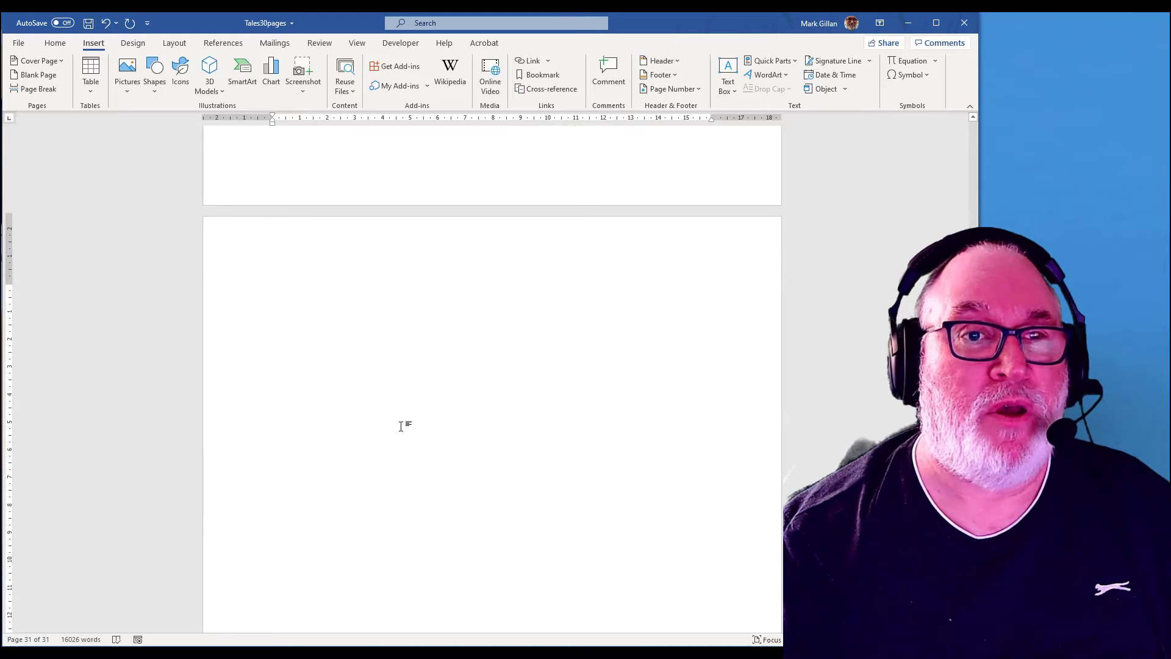
Step: Enclose the phrase If the princess chooses in the lamps paragraph in quotation marks
left_click(223, 44)
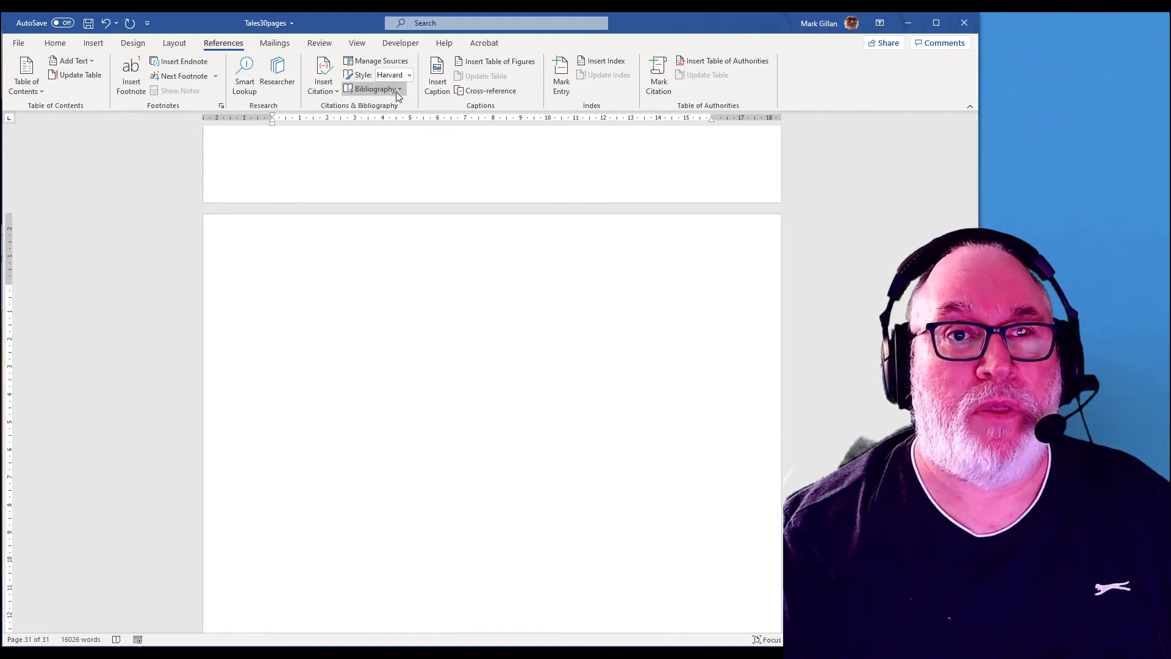
scroll(512, 342, "up", 8)
scroll(513, 342, "up", 3)
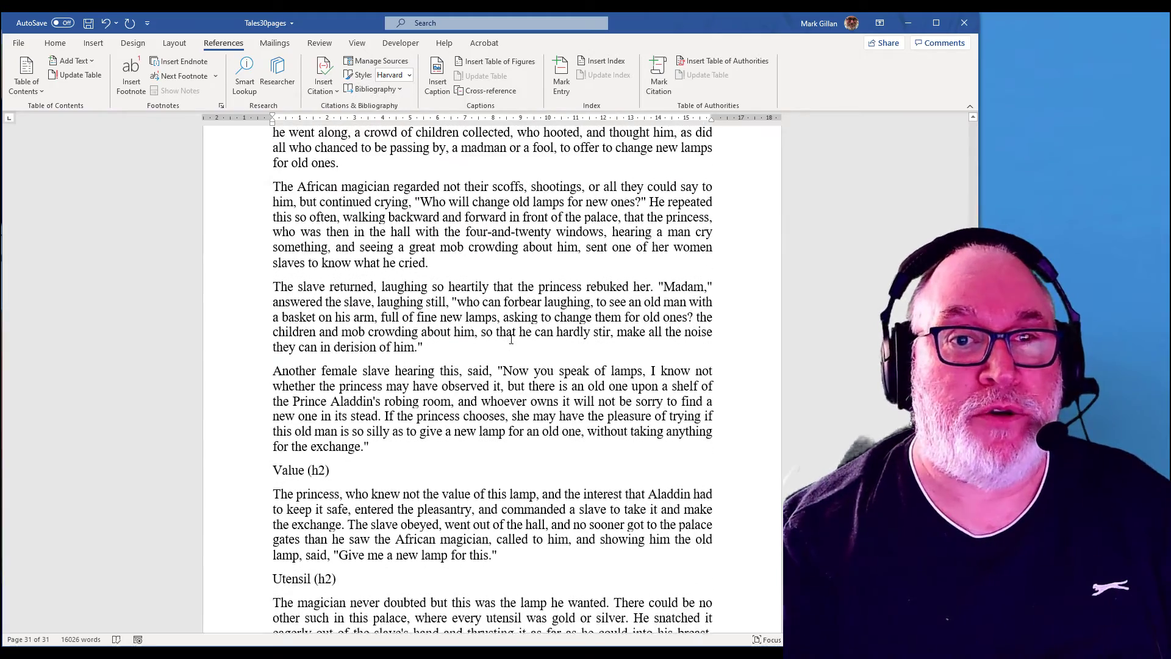
scroll(382, 290, "down", 3)
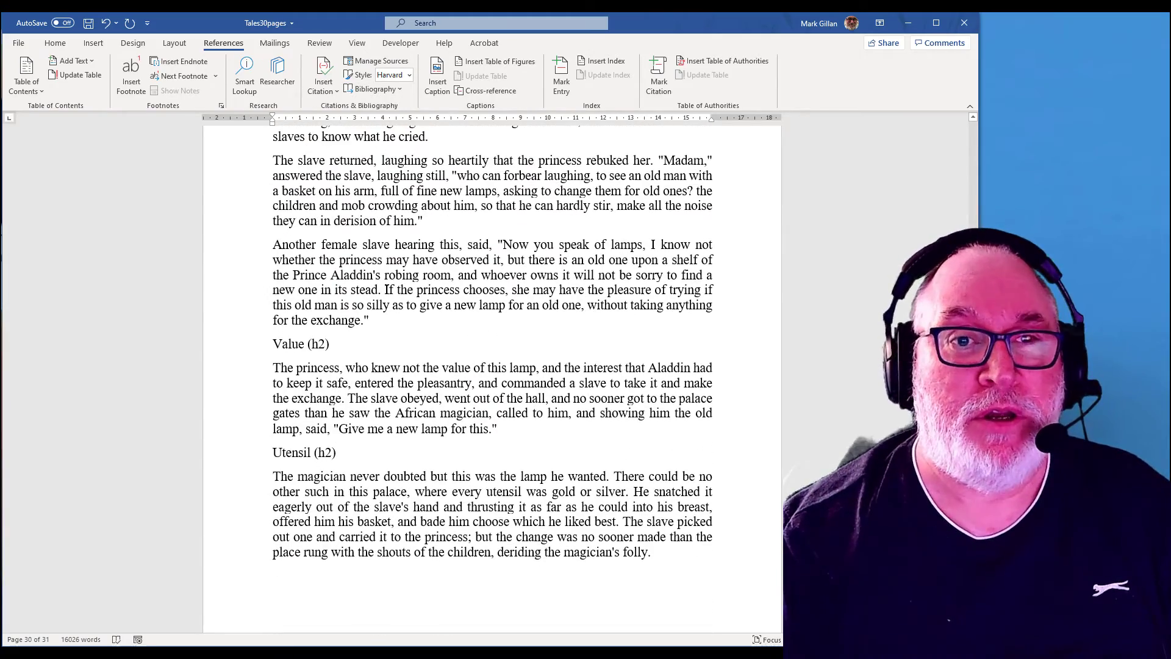
left_click(385, 290)
type("\"")
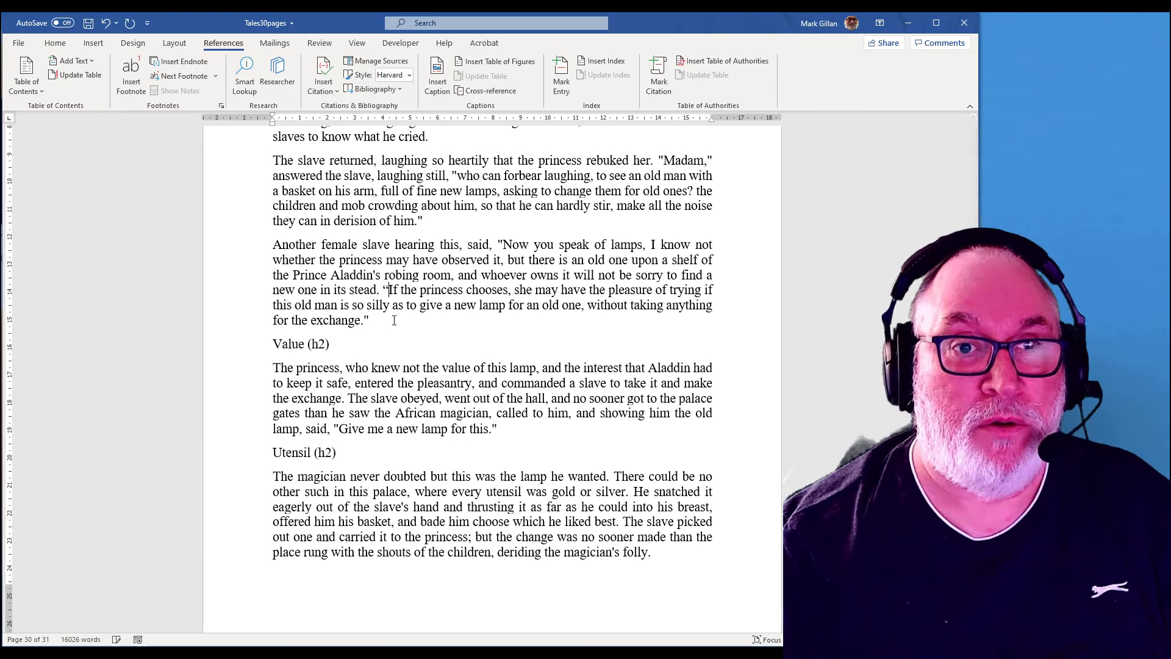
left_click(509, 289)
type("\"")
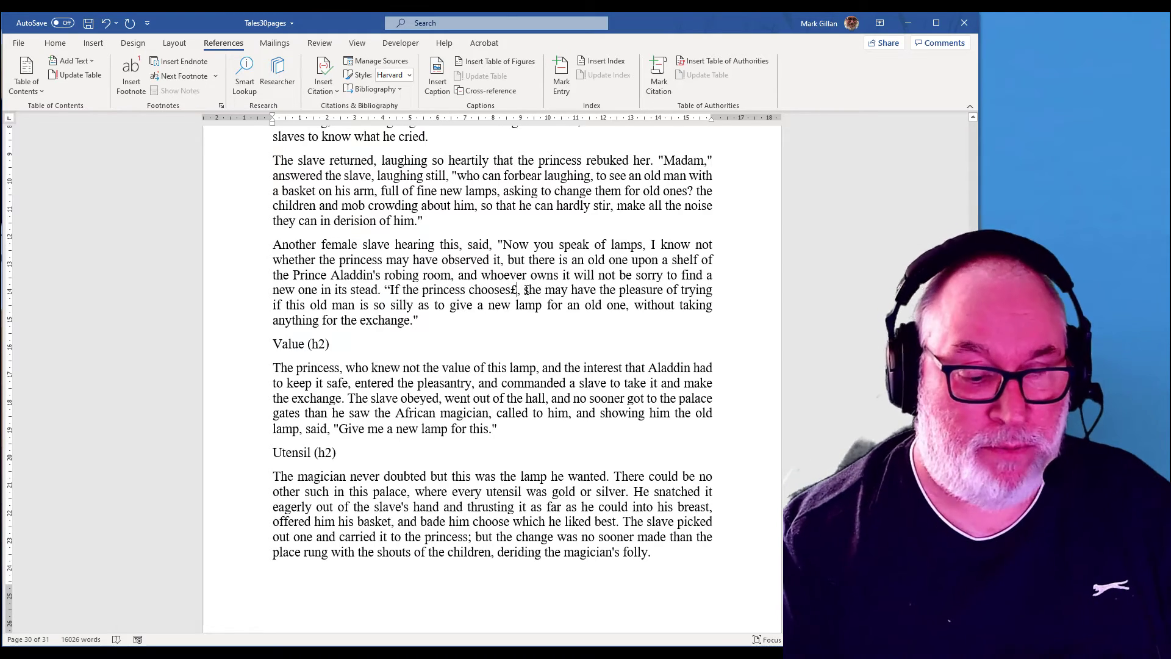
key("BackSpace")
type("\"")
Step: Insert a citation to the Jenkins, Elizabeth source after the closing quotation mark
left_click(522, 291)
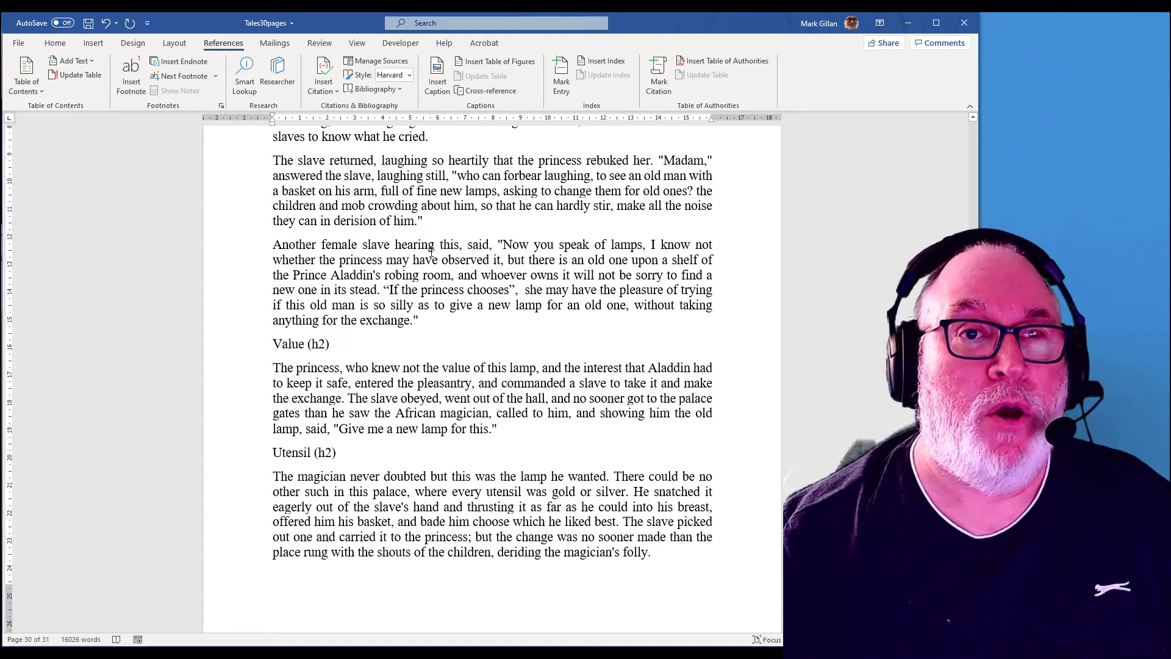
left_click(329, 91)
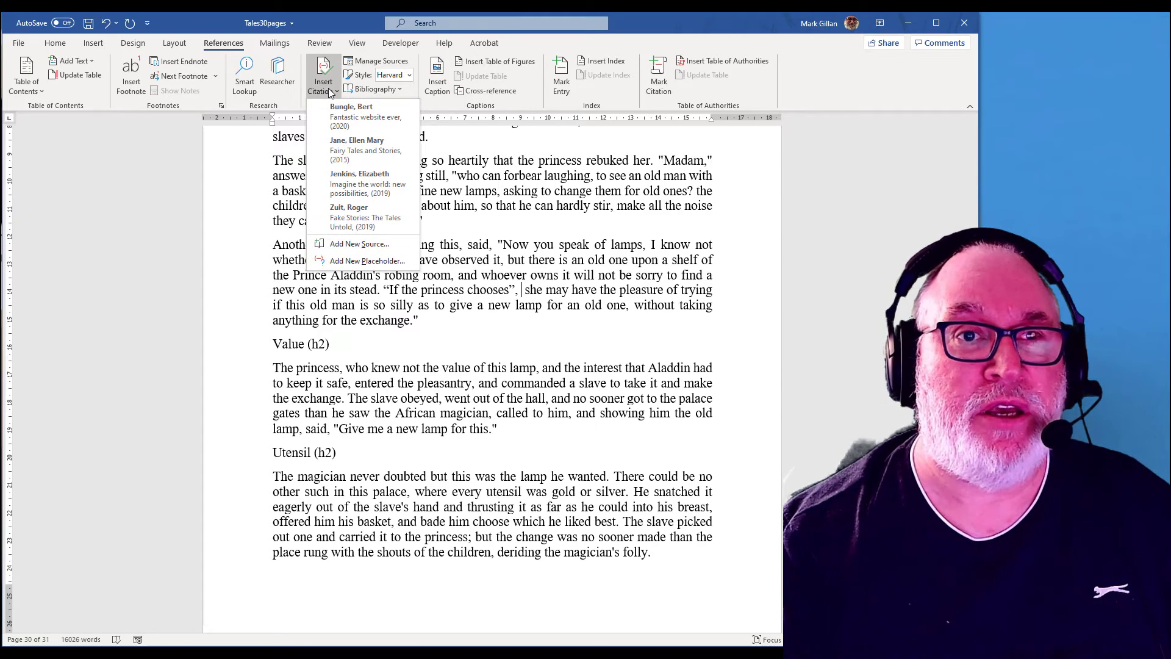
left_click(358, 182)
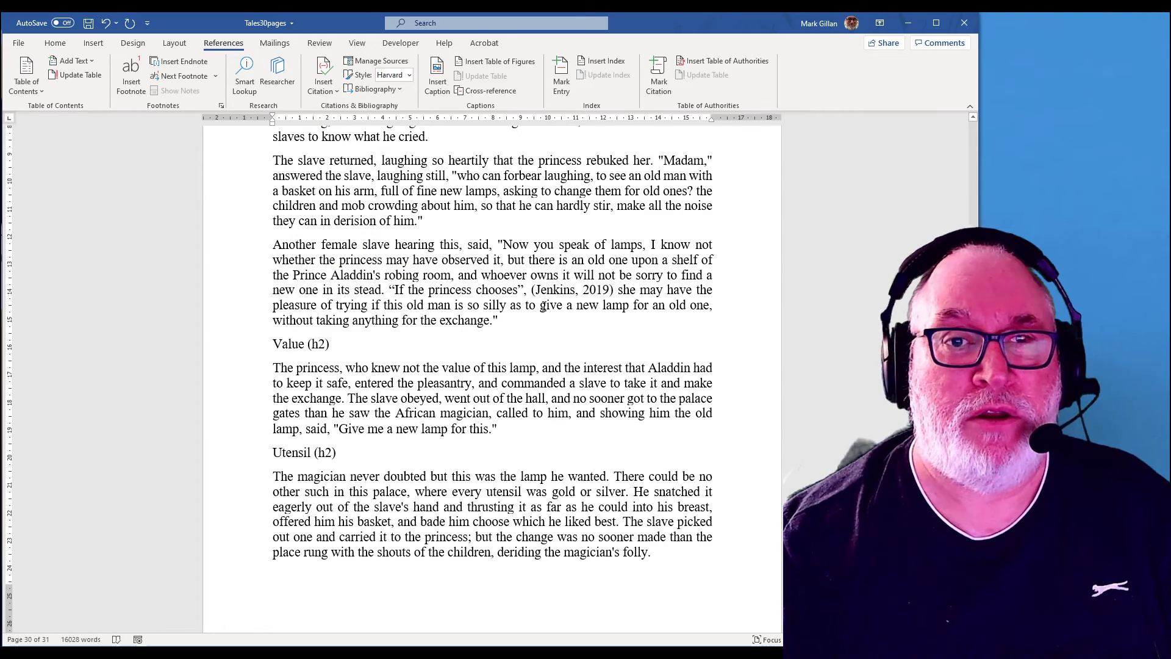
Step: Insert the built-in Bibliography on the new blank last page
scroll(480, 383, "down", 6)
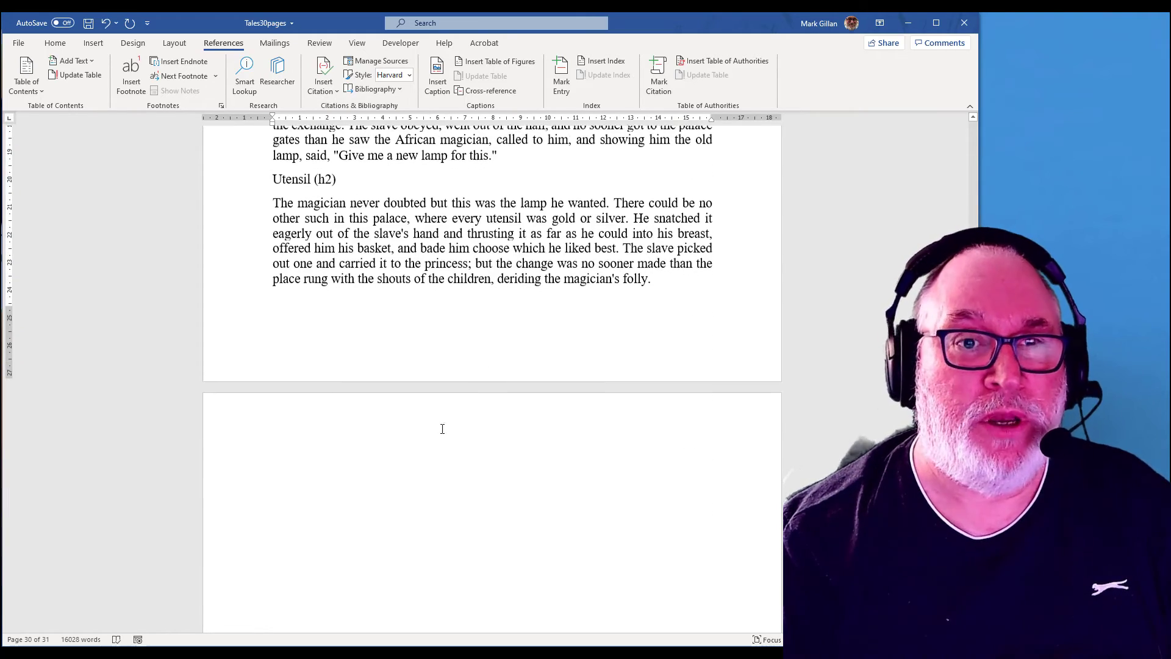
left_click(420, 480)
scroll(470, 468, "down", 2)
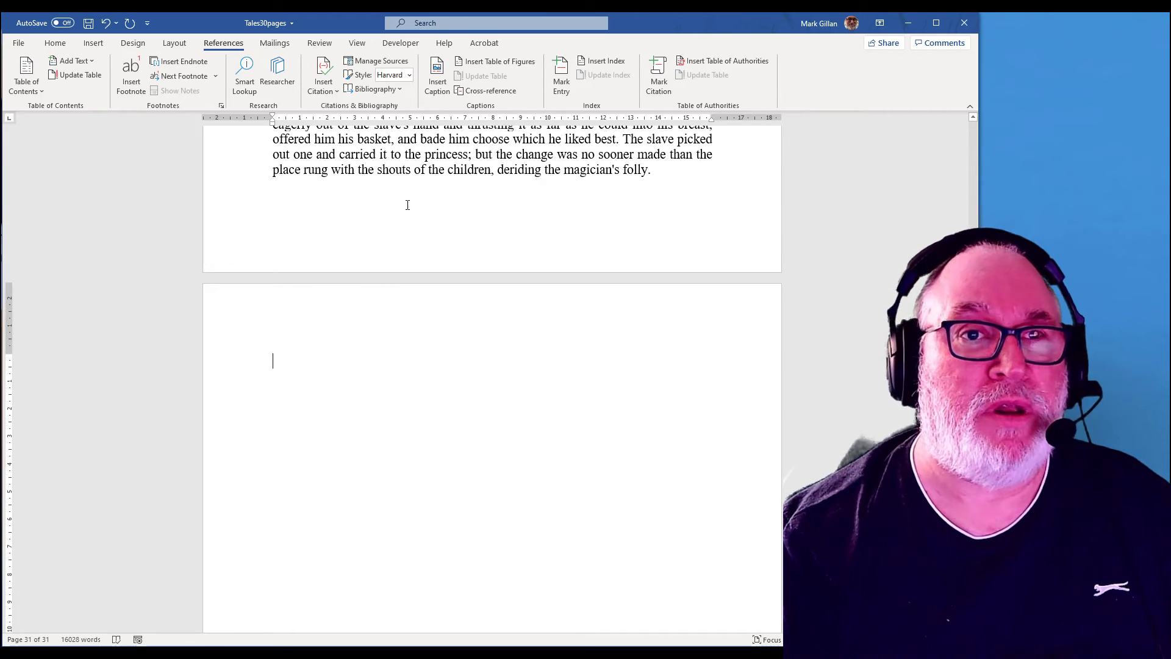
scroll(378, 372, "down", 1)
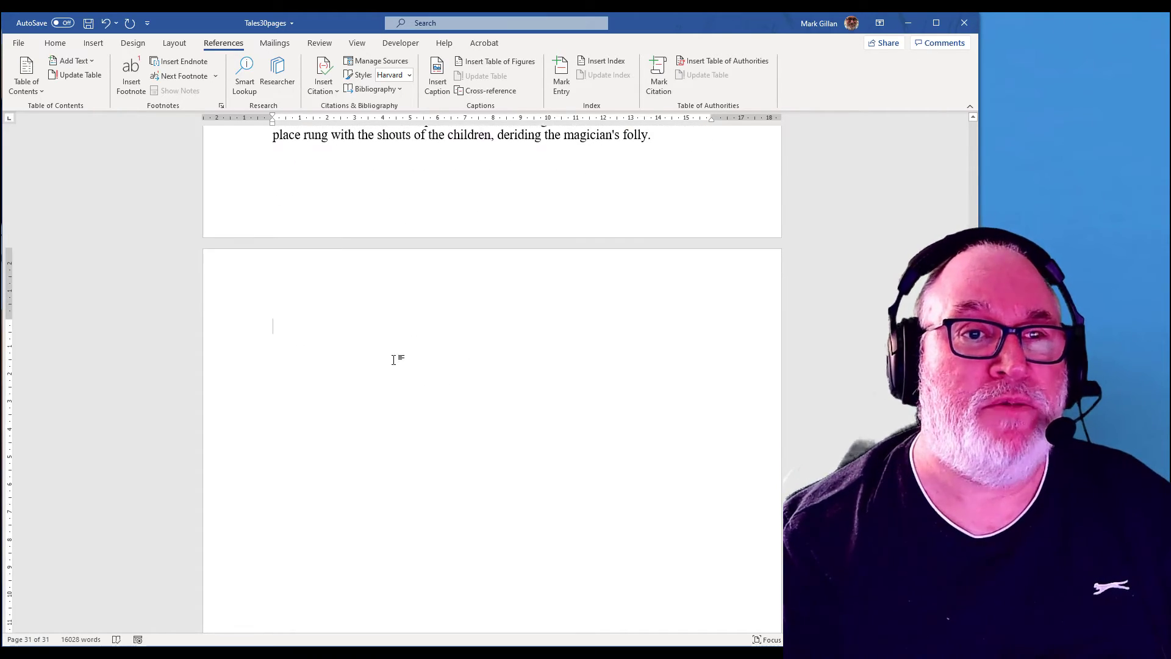
left_click(387, 87)
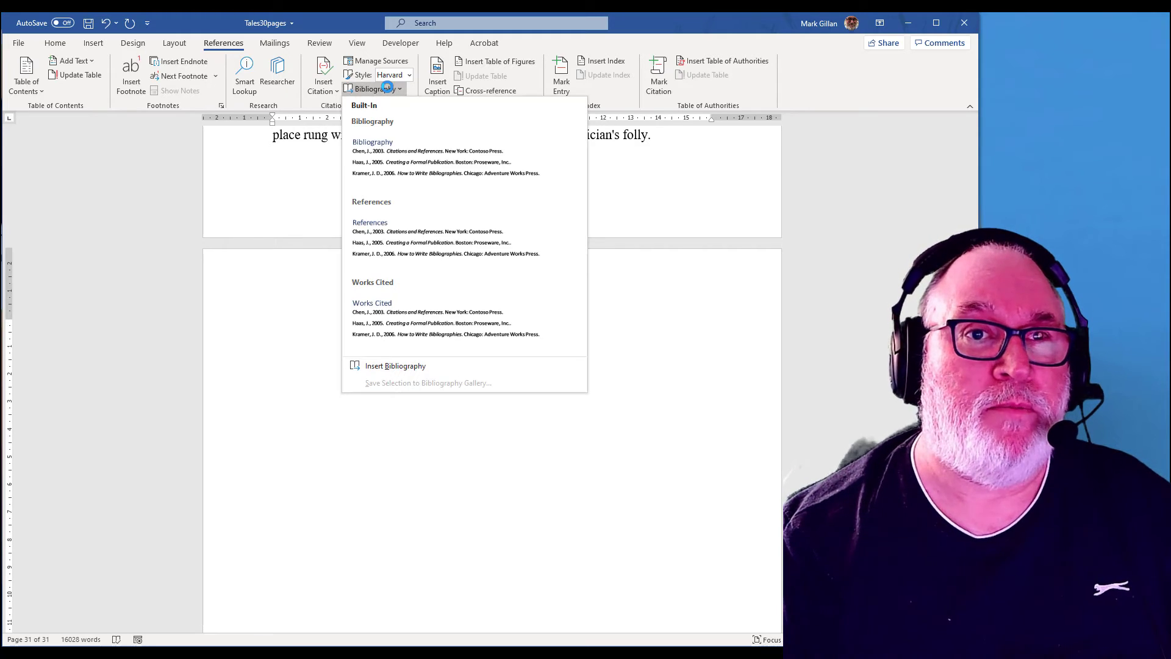
left_click(395, 158)
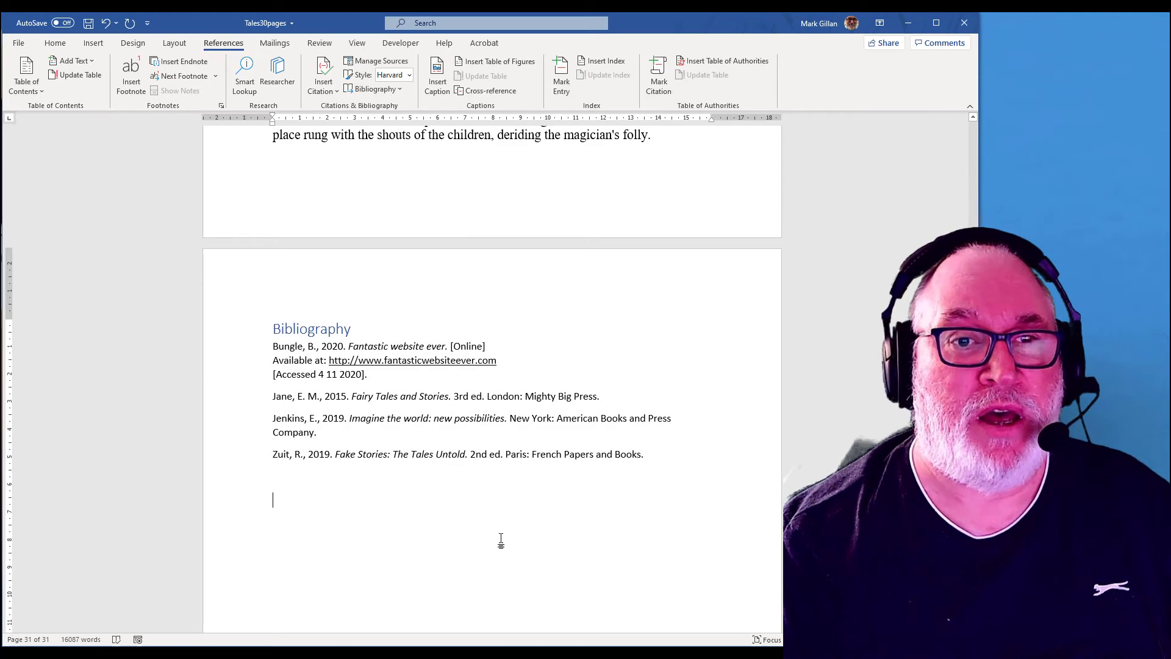
scroll(501, 539, "down", 1)
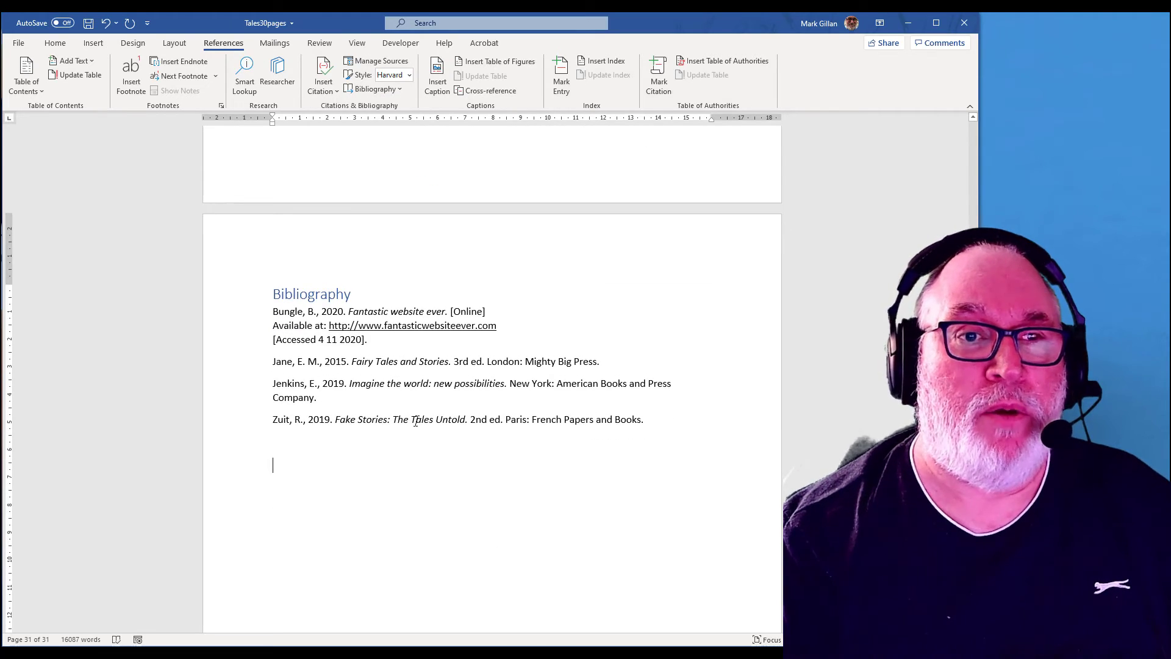